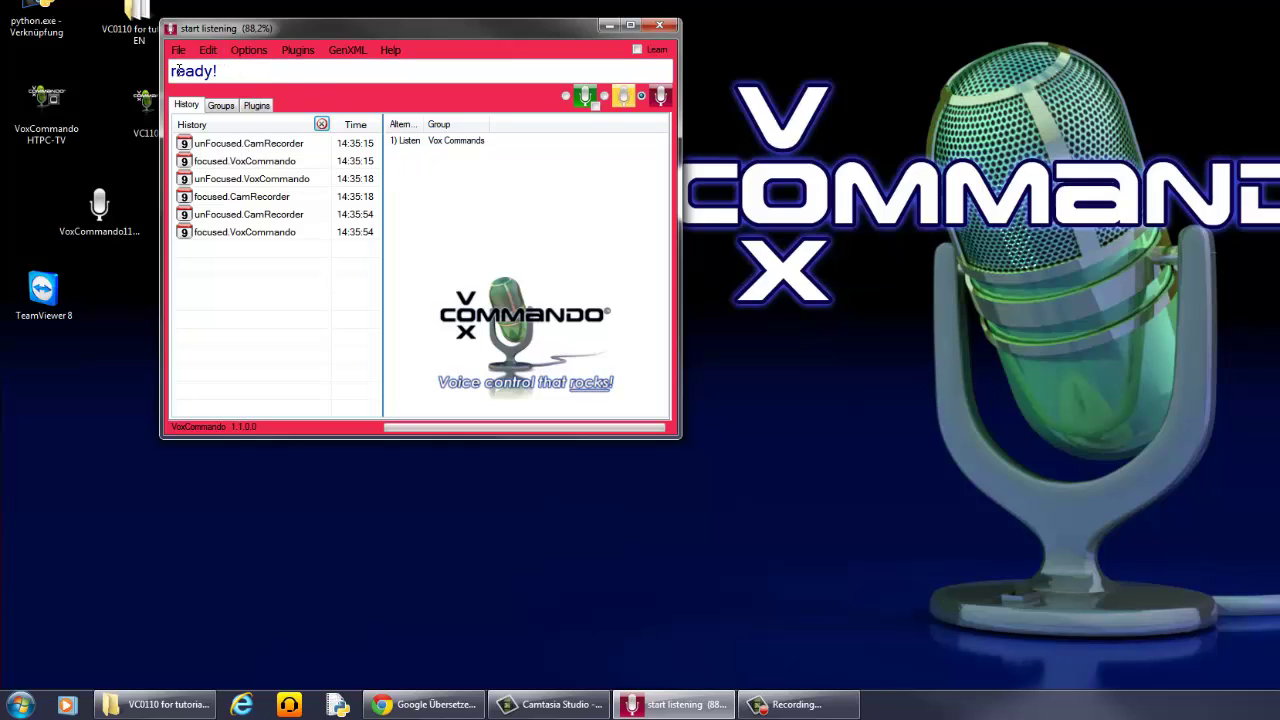
# Step: Open the voice command tree editor and expand the Vox Commands group down to the Don't Listen command's phrases
pyautogui.click(209, 52)
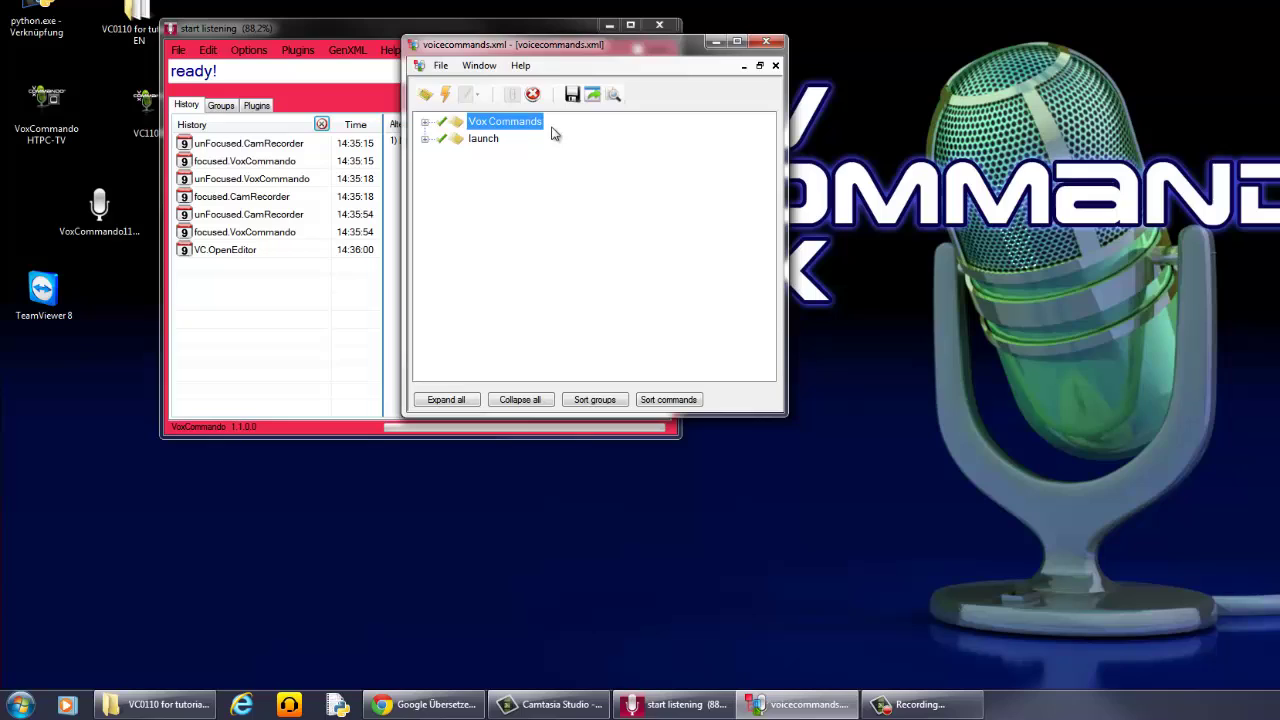
pyautogui.moveTo(538, 50); pyautogui.dragTo(493, 125)
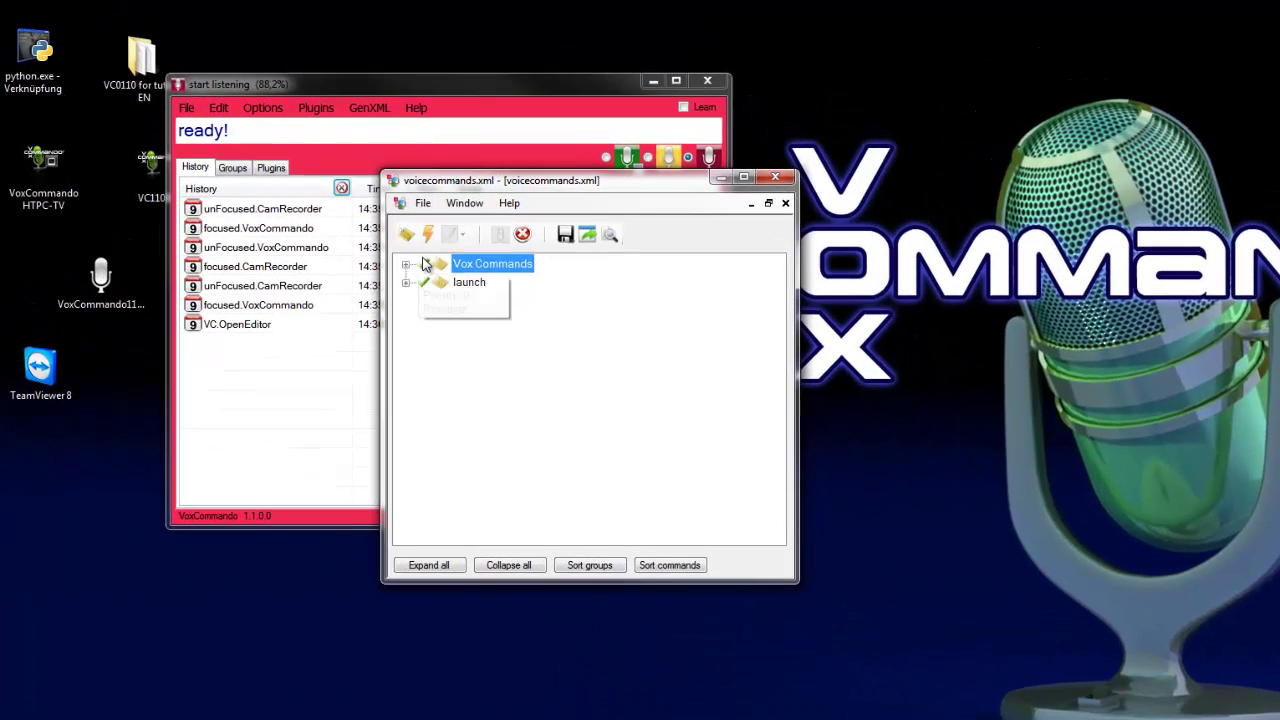
pyautogui.click(393, 231)
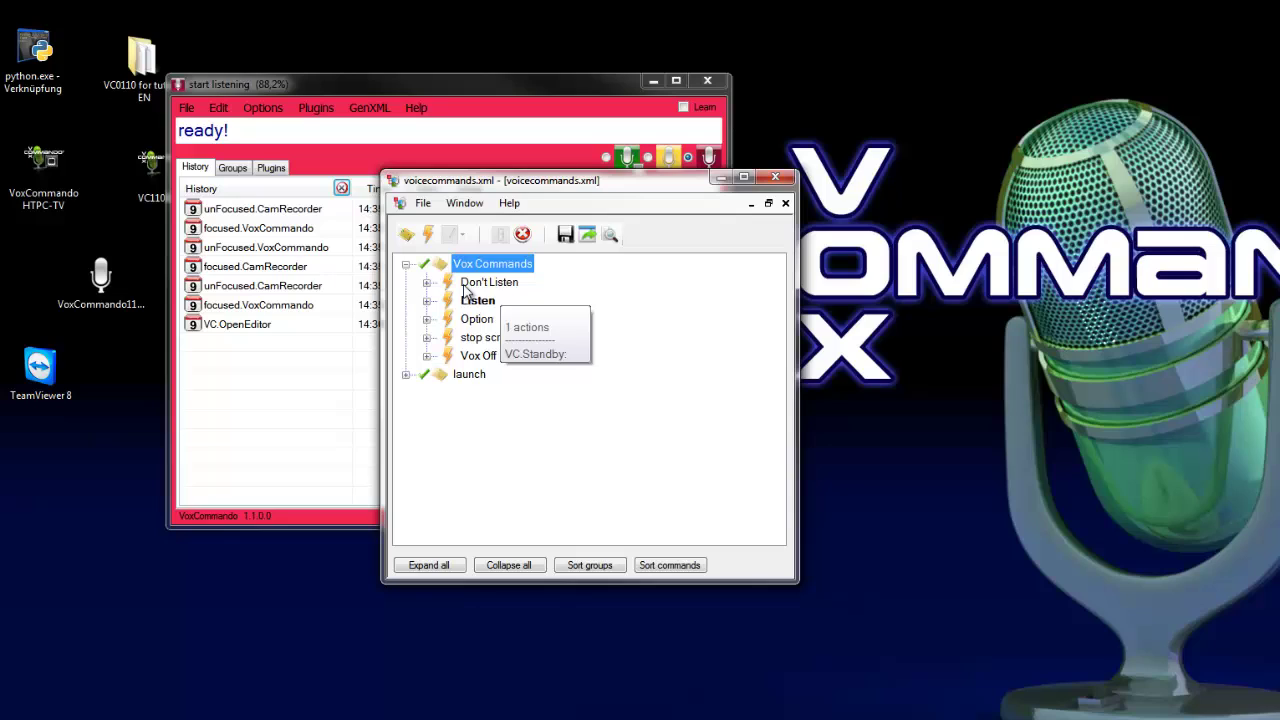
pyautogui.click(426, 283)
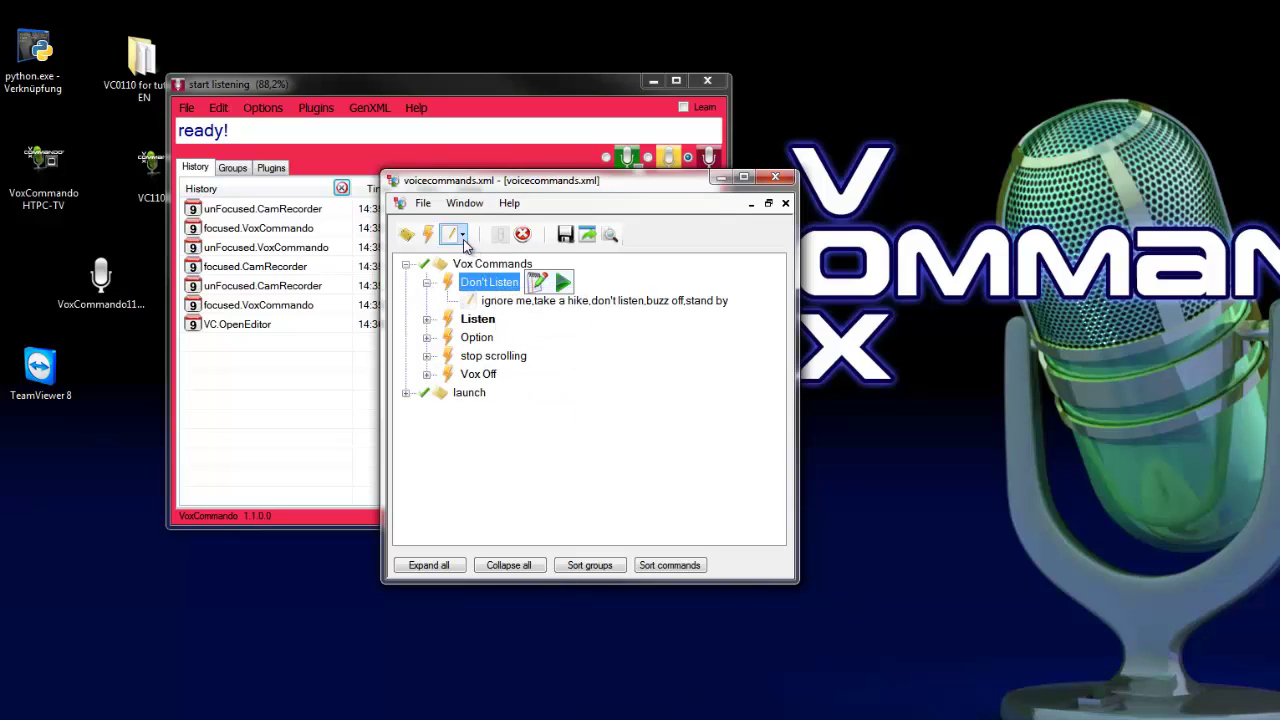
# Step: Review the phrase, payload and event types that can be added to the Don't Listen command
pyautogui.click(463, 240)
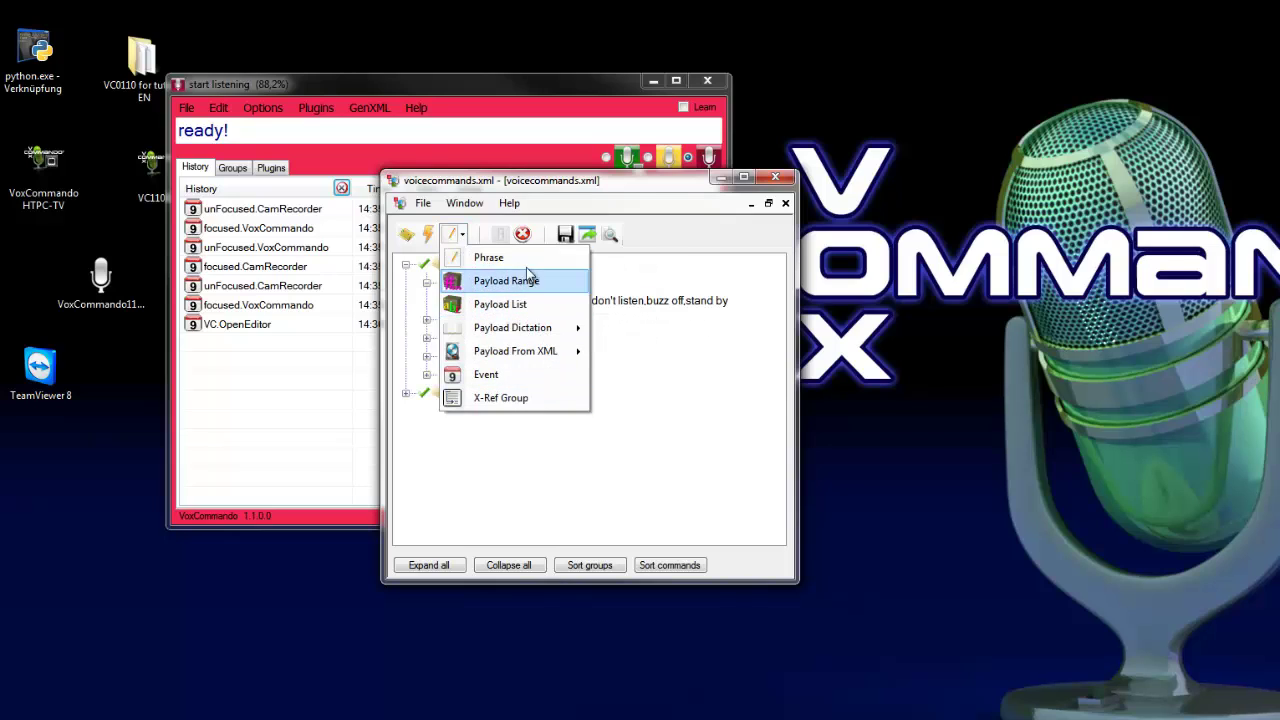
pyautogui.click(463, 240)
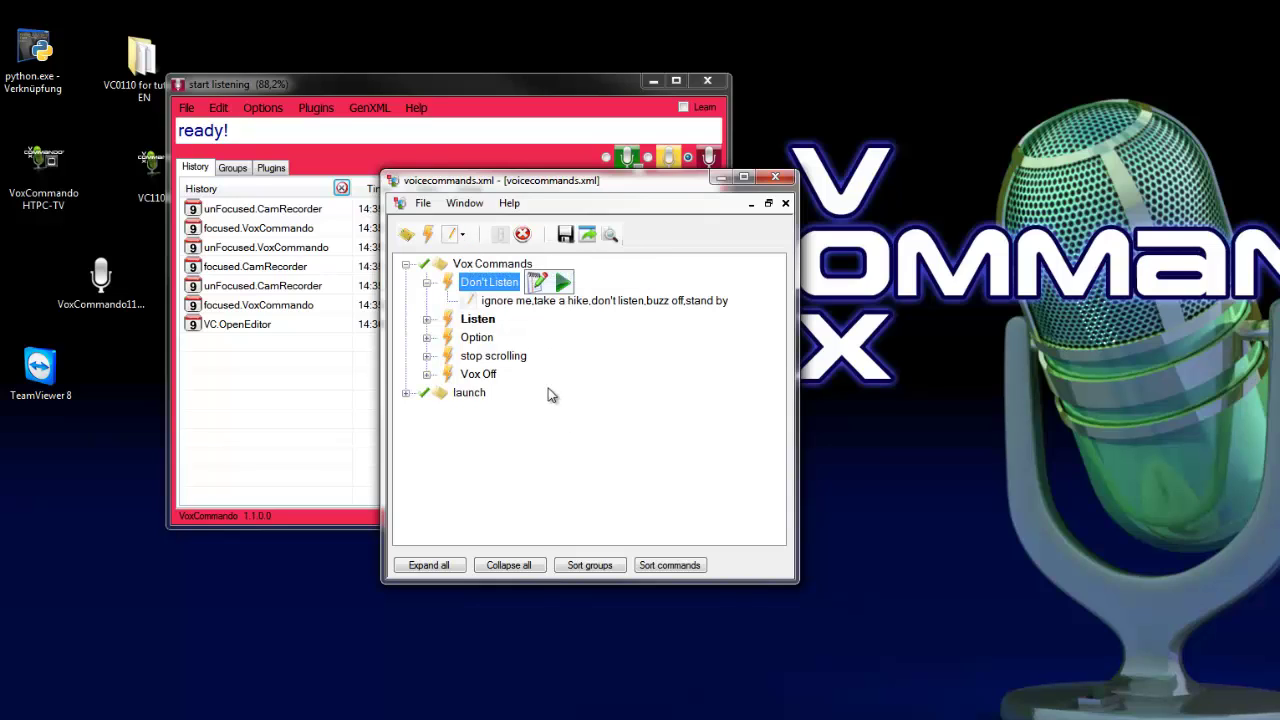
pyautogui.moveTo(519, 297)
pyautogui.moveTo(445, 285)
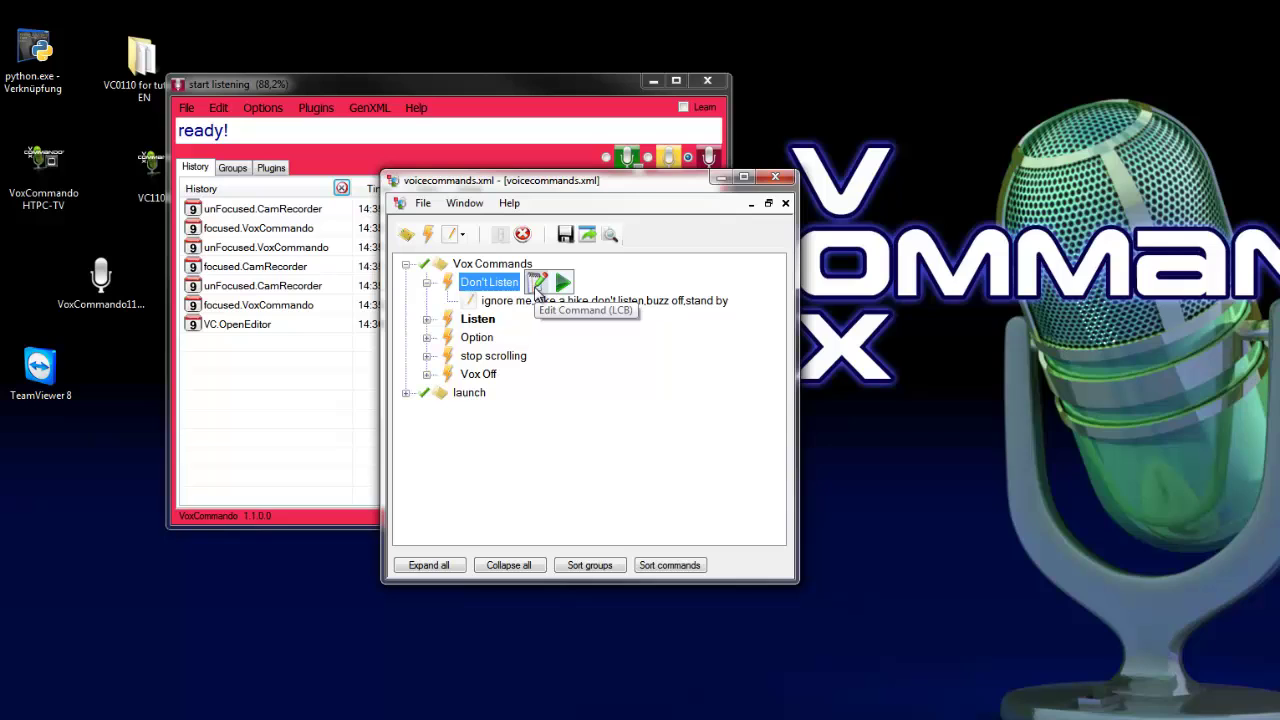
# Step: Examine the Don't Listen command's VC.Standby action and the available core actions, leaving the command builder without saving
pyautogui.click(537, 286)
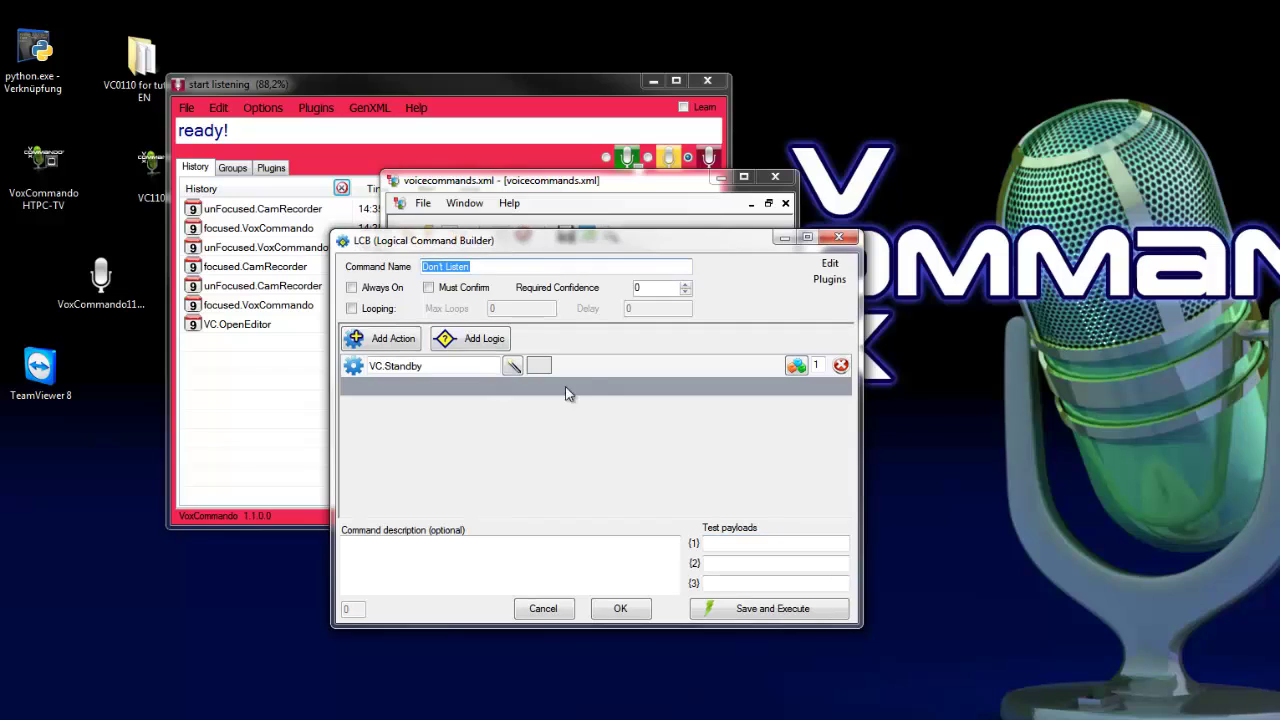
pyautogui.click(458, 369)
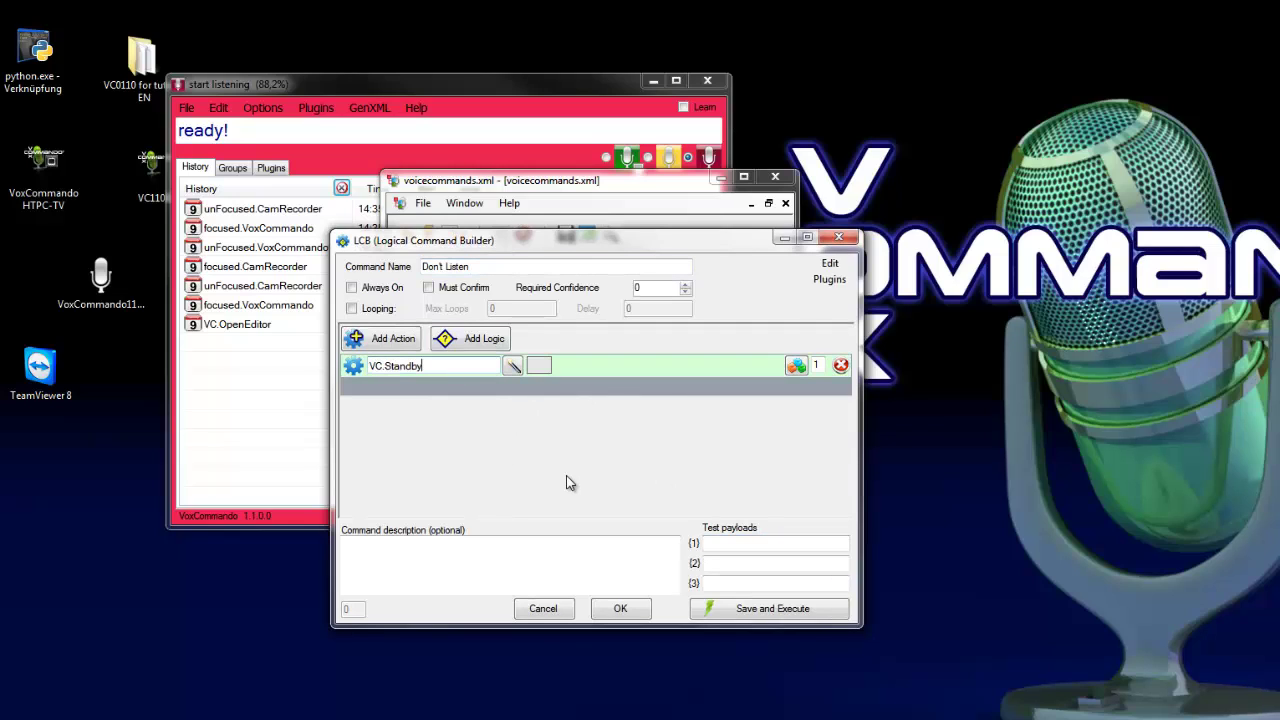
pyautogui.click(512, 372)
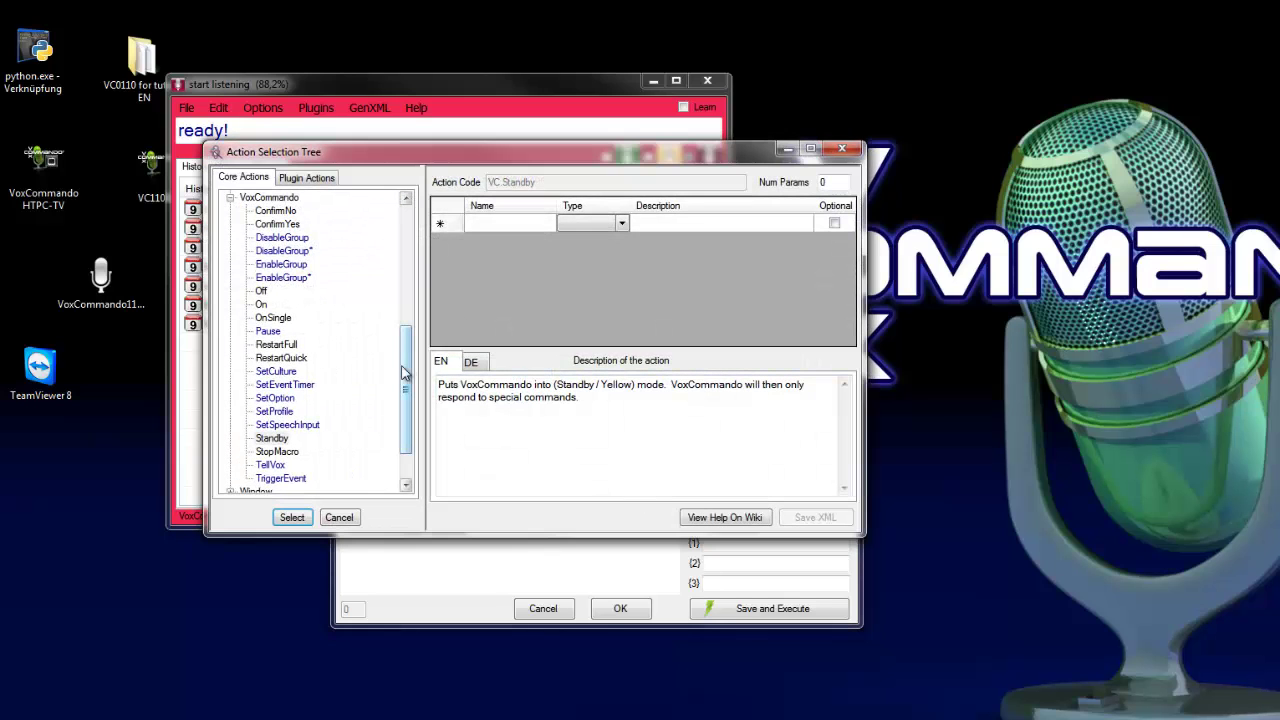
pyautogui.moveTo(406, 390); pyautogui.dragTo(404, 250)
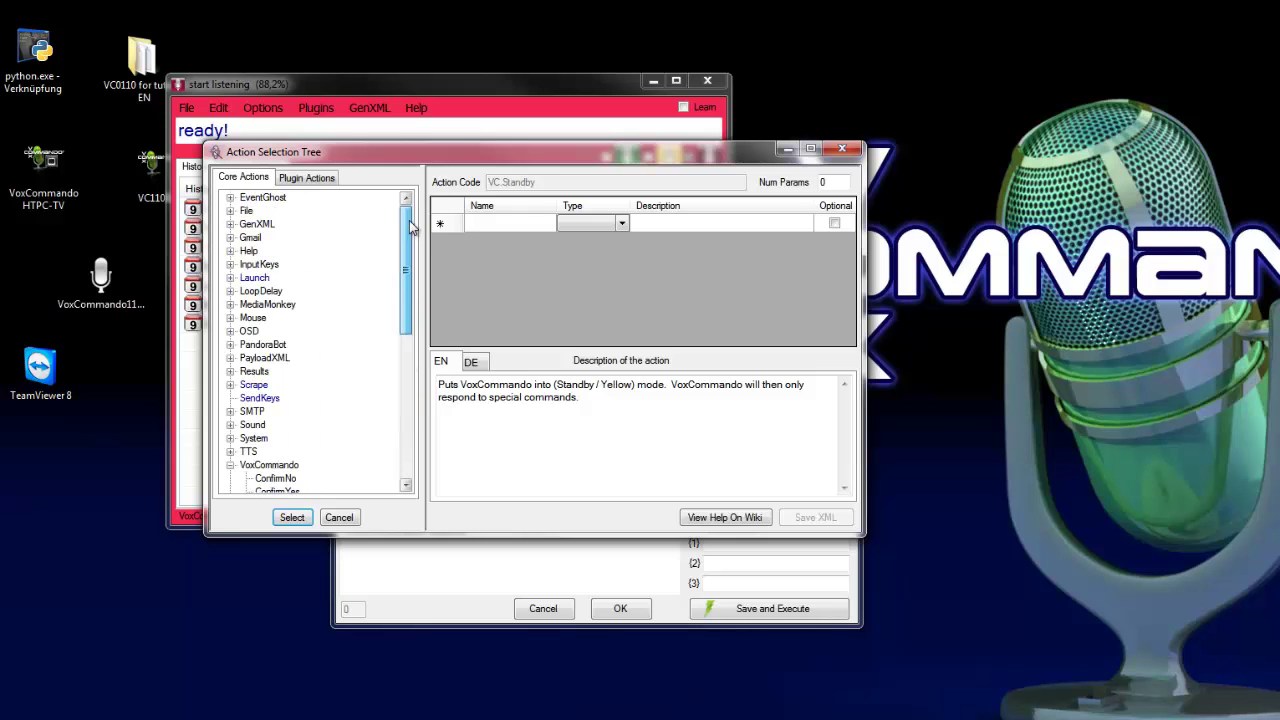
pyautogui.click(841, 149)
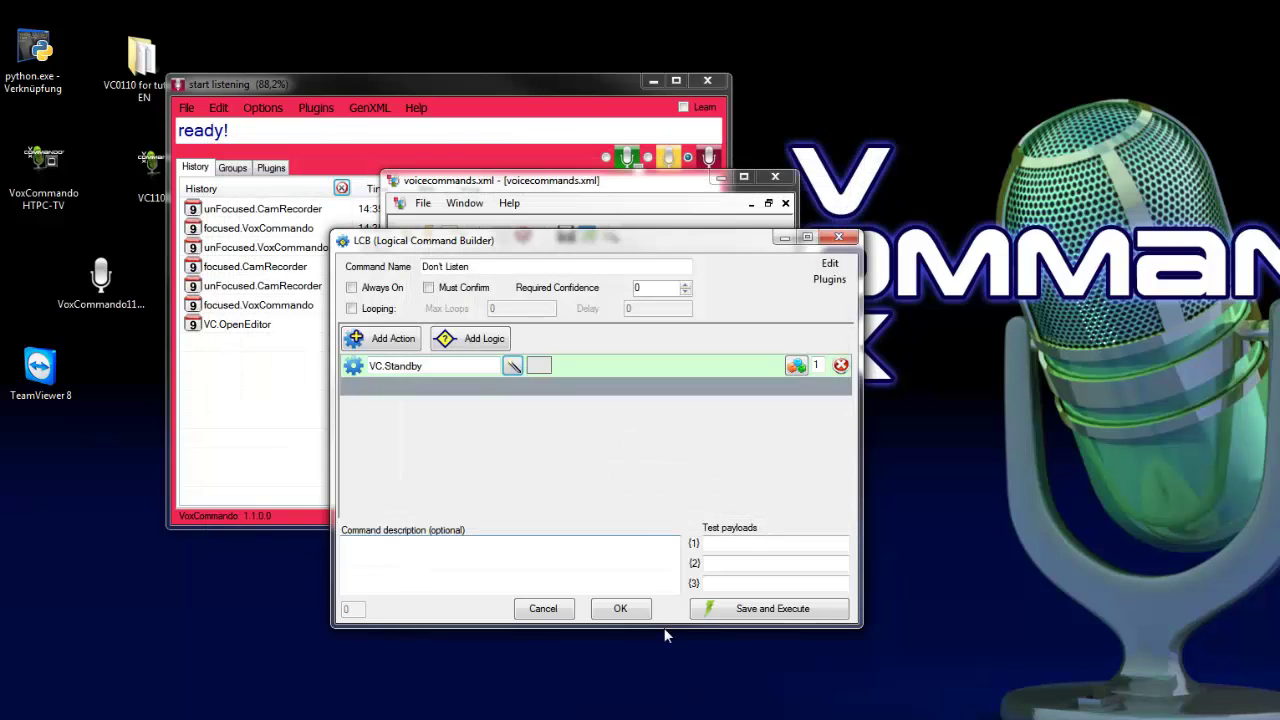
pyautogui.click(550, 608)
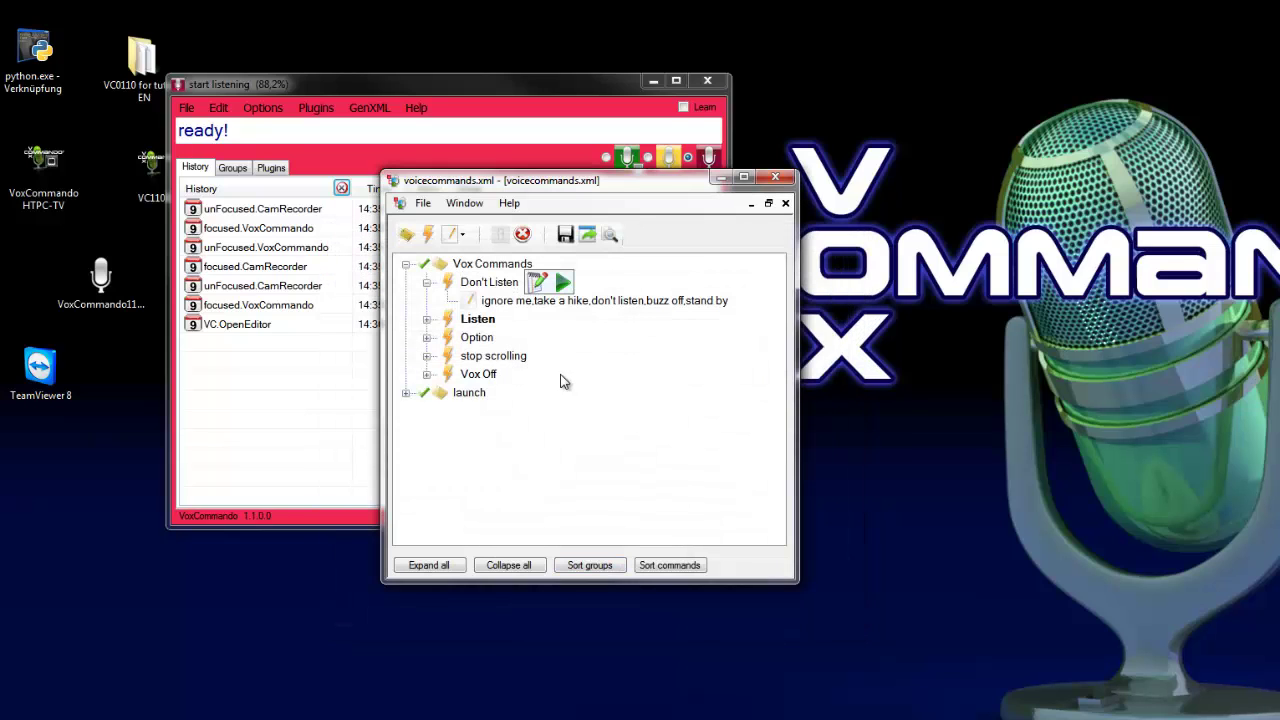
# Step: Collapse the Vox Commands group and move the command editor clear of the main window's listening mode controls
pyautogui.click(406, 265)
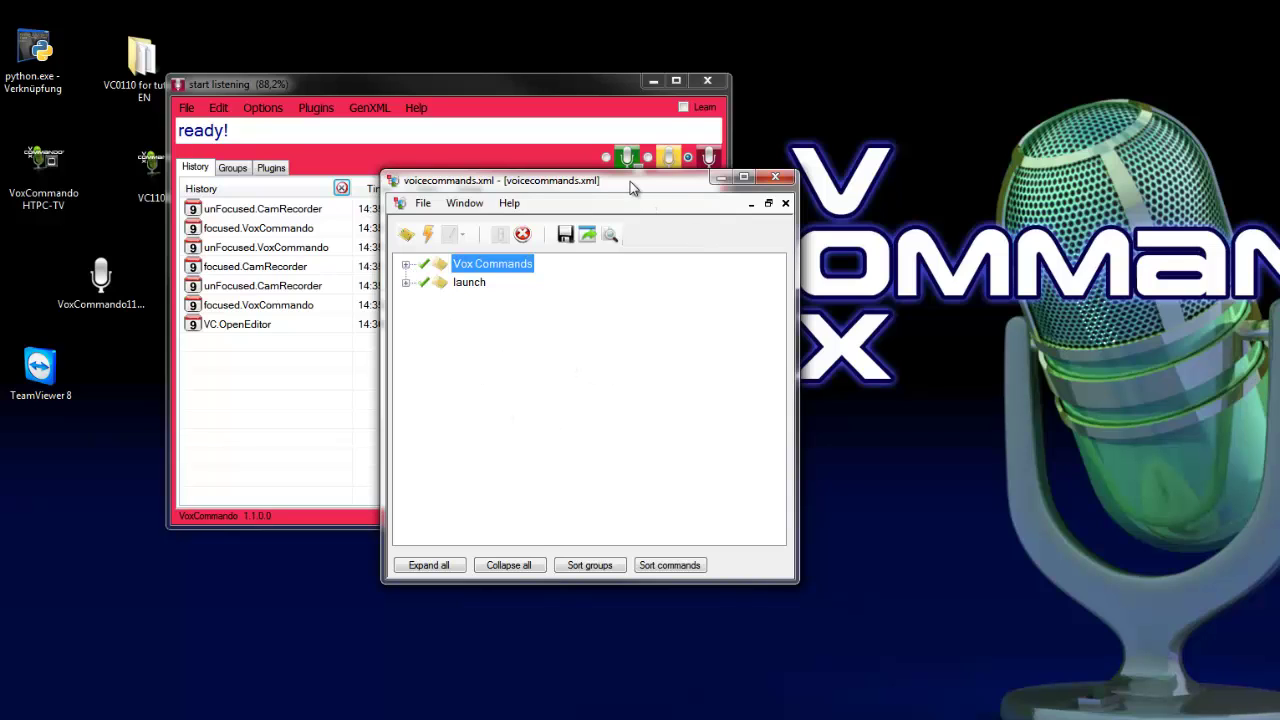
pyautogui.moveTo(627, 182); pyautogui.dragTo(665, 93)
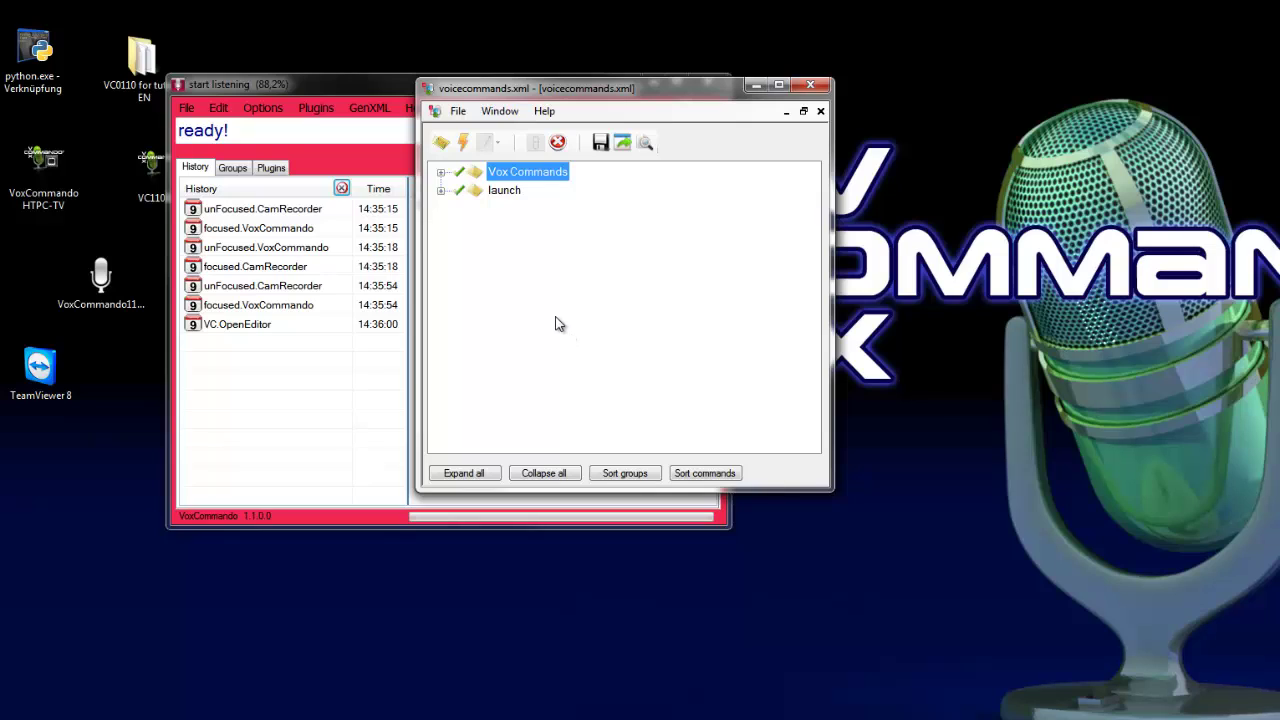
pyautogui.click(500, 111)
pyautogui.click(500, 111)
pyautogui.moveTo(500, 91); pyautogui.dragTo(555, 231)
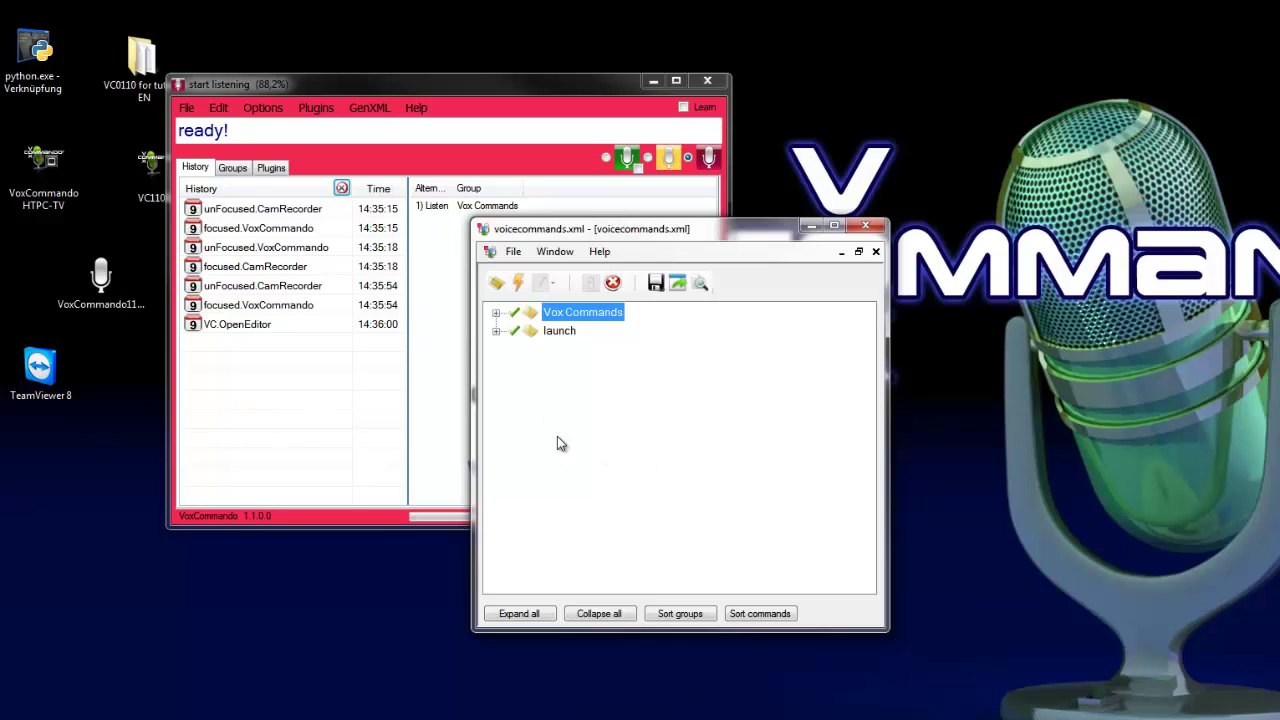
# Step: Create a new group named test and add a command named Hello to it
pyautogui.click(495, 284)
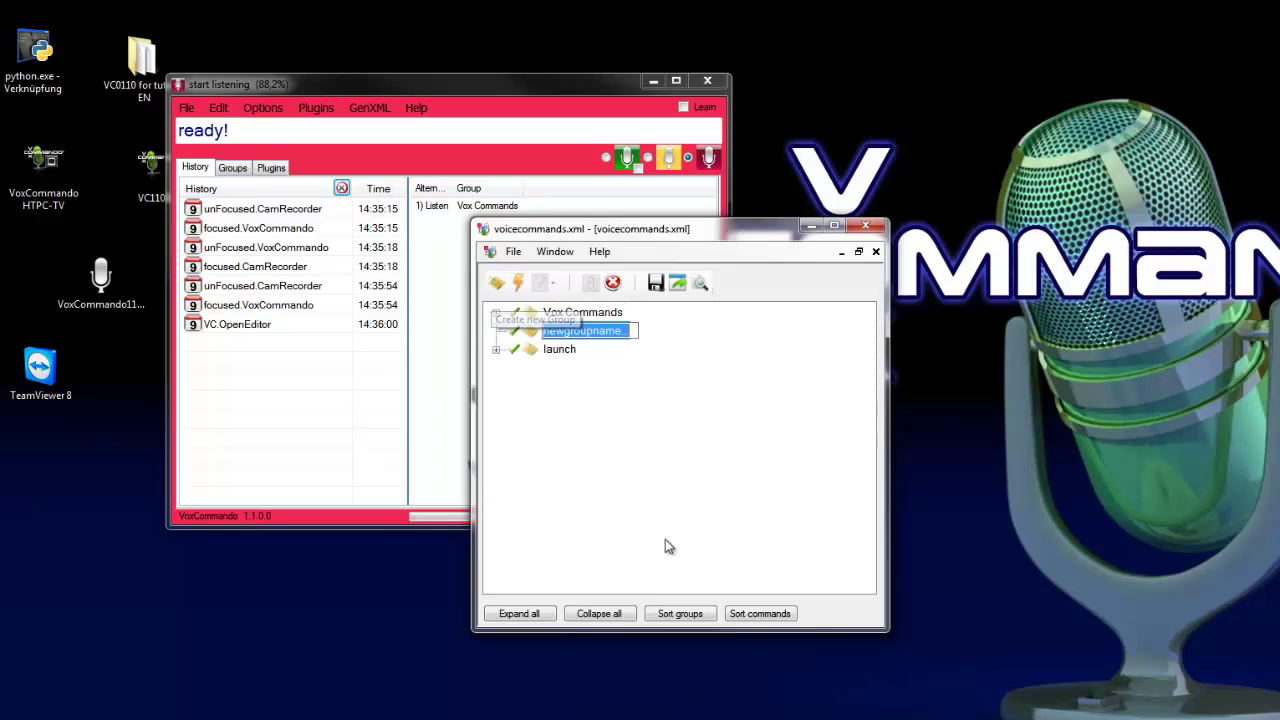
pyautogui.write('test')
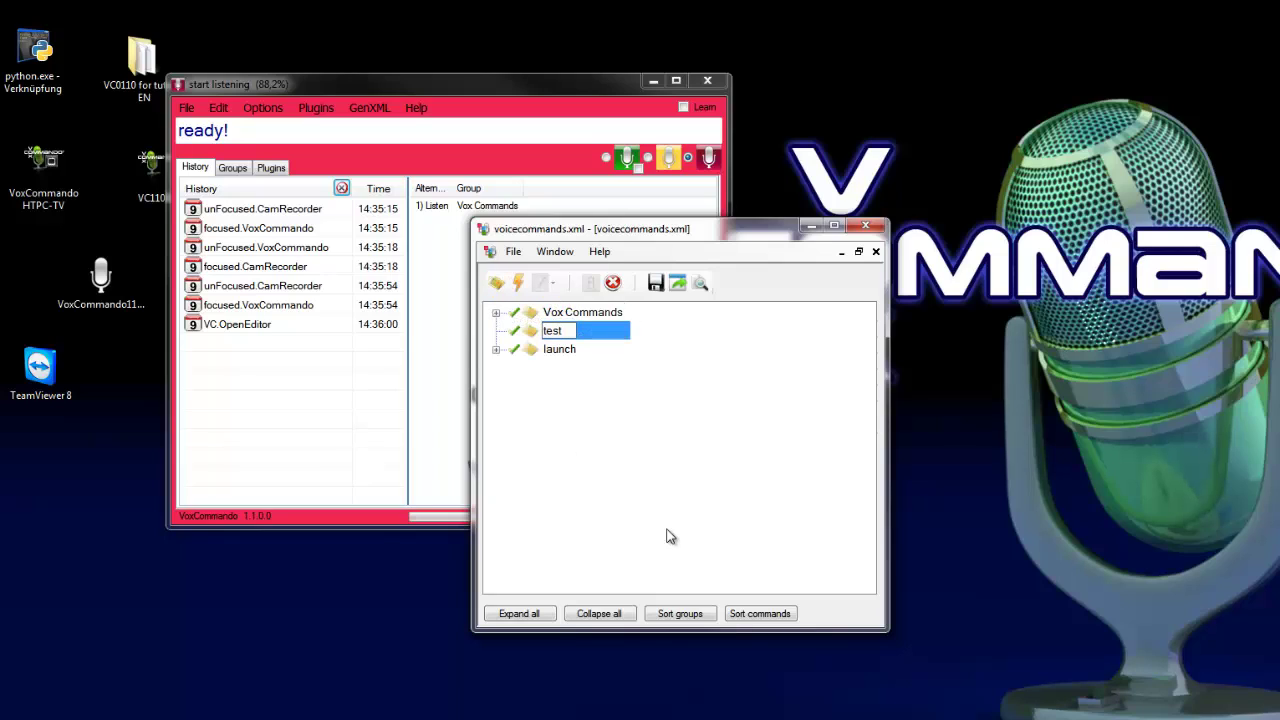
pyautogui.press('Return')
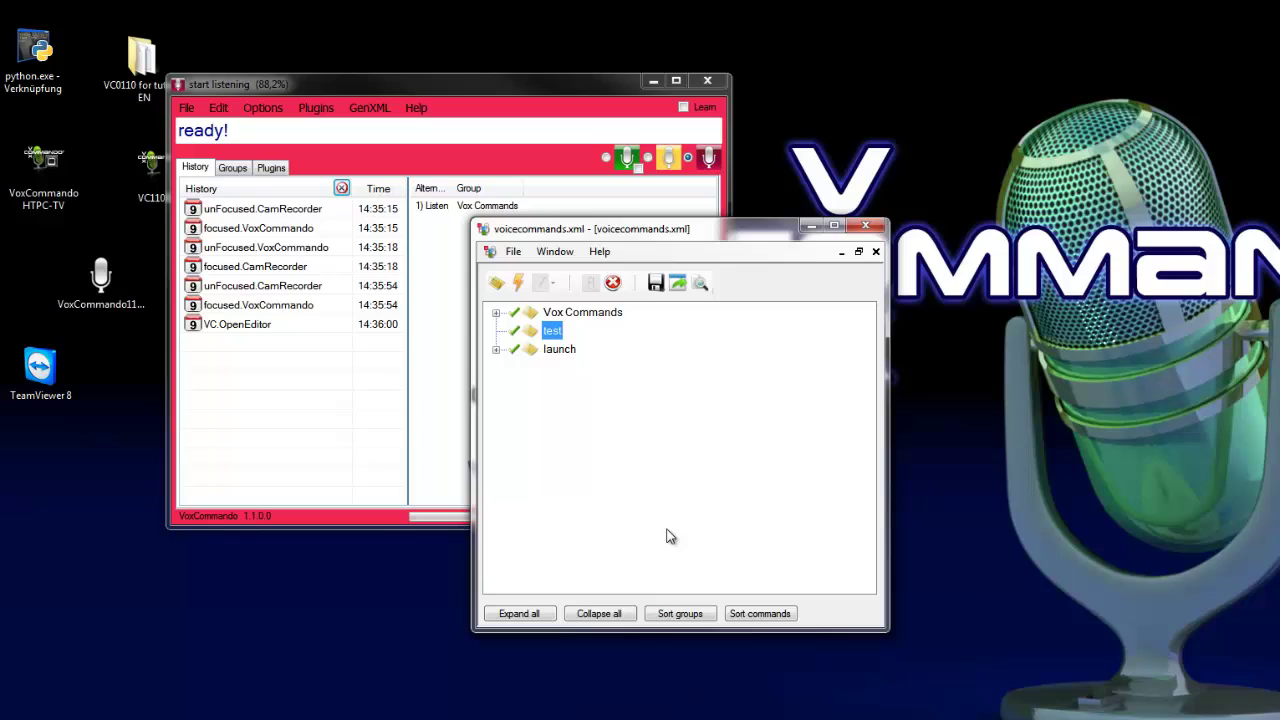
pyautogui.click(519, 284)
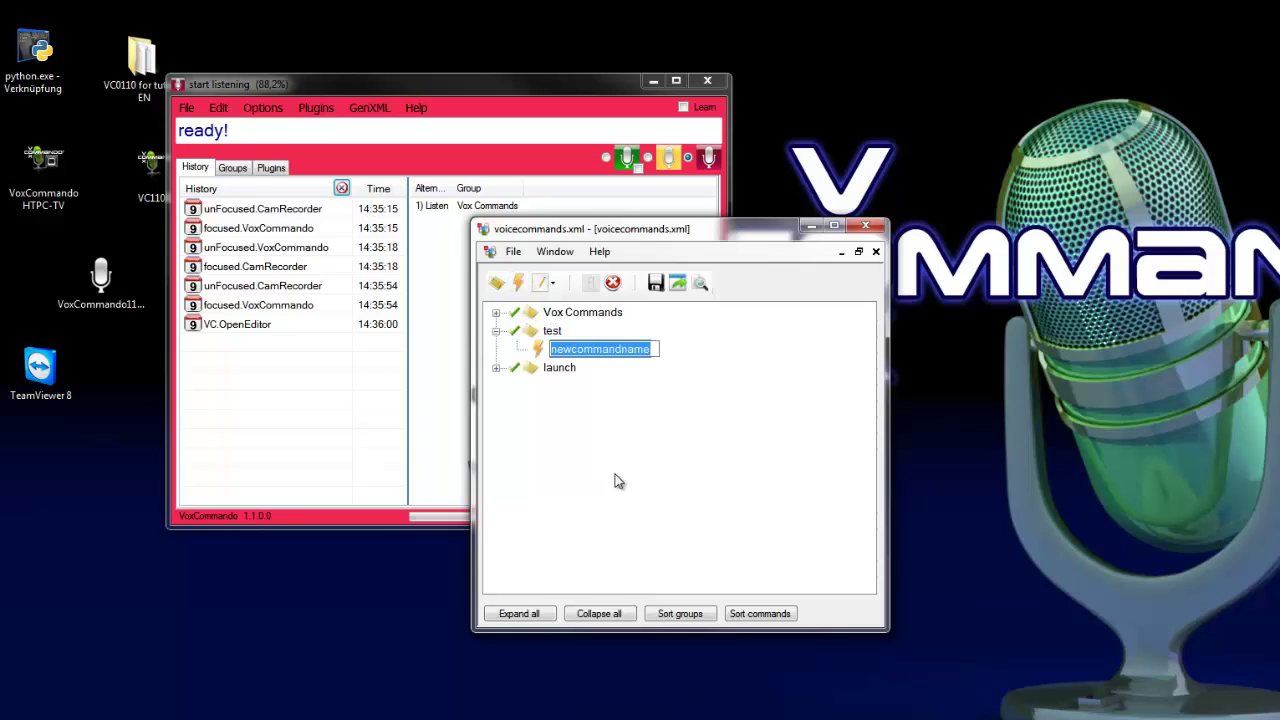
pyautogui.write('Hello')
pyautogui.press('Return')
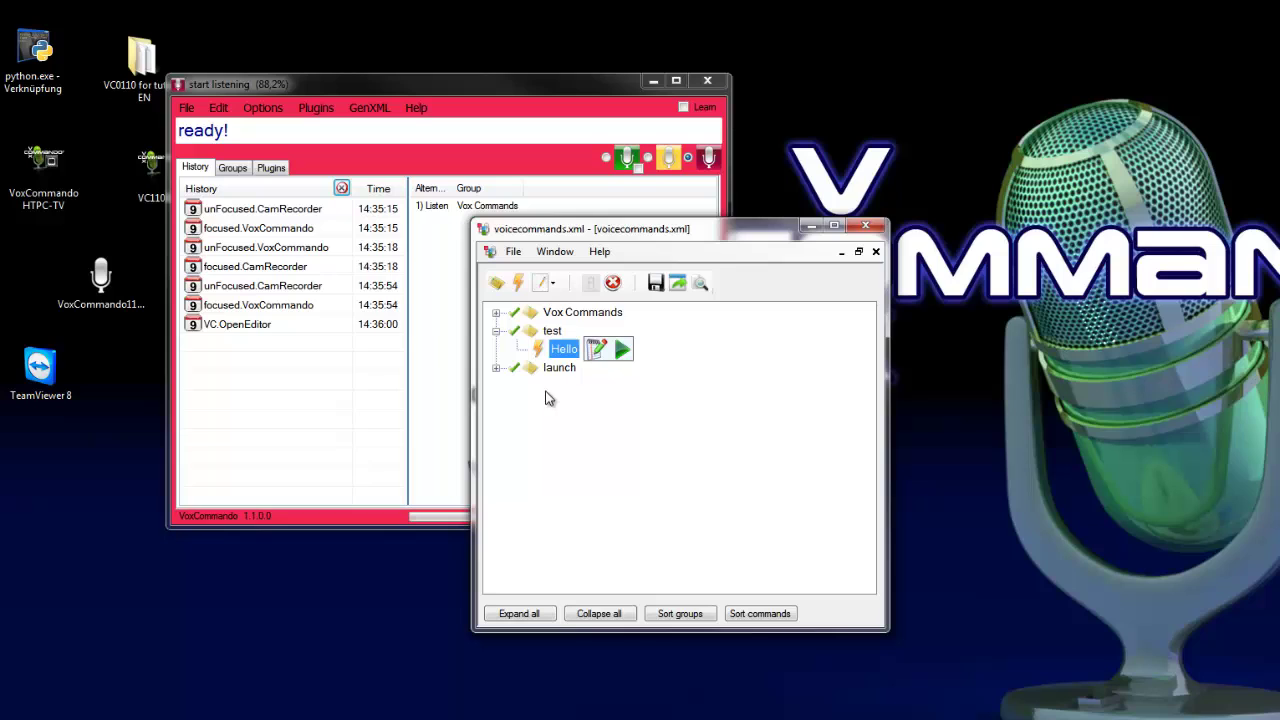
# Step: Add a TTS.Speak action to the Hello command with the text "Hello, I'm in on mode."
pyautogui.click(596, 350)
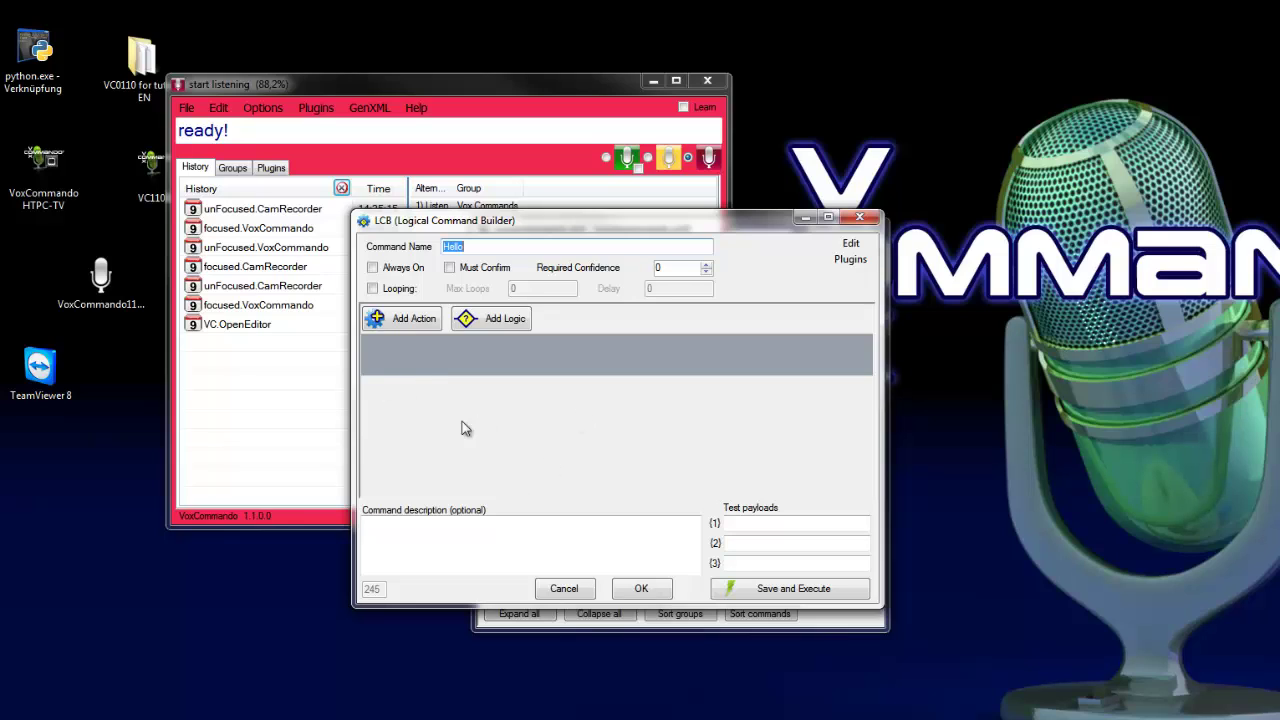
pyautogui.click(398, 326)
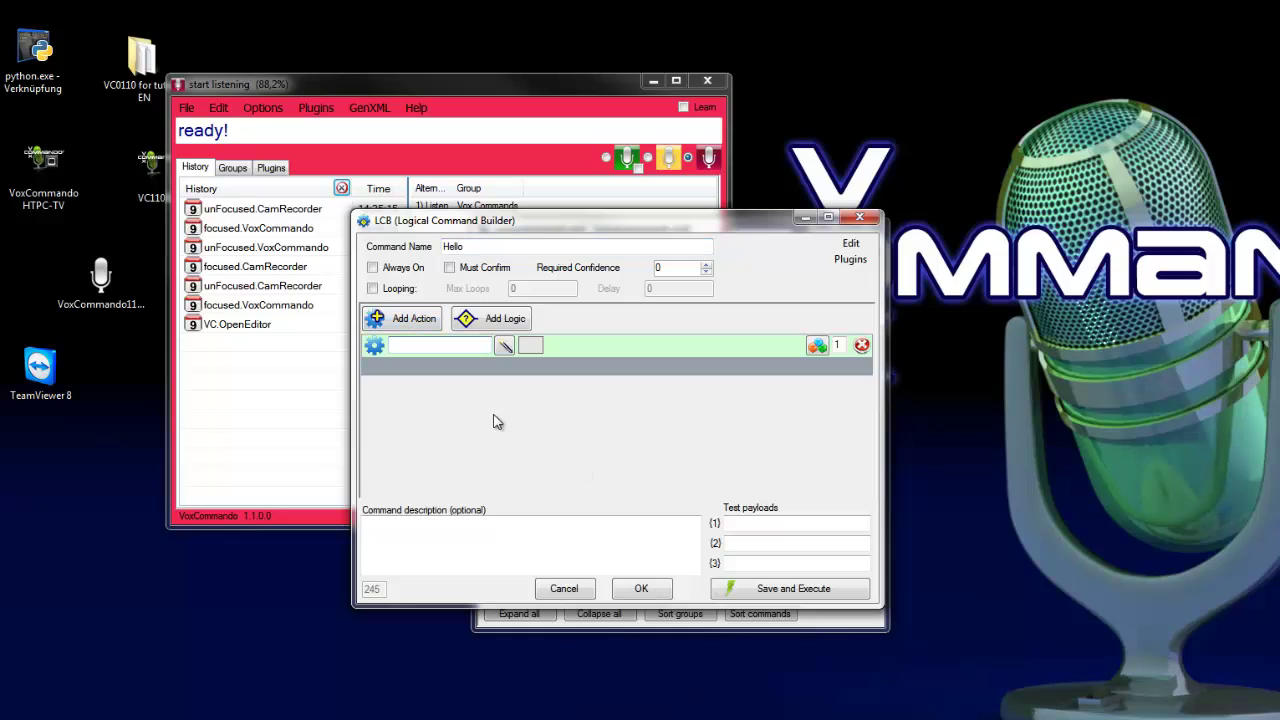
pyautogui.write('tt')
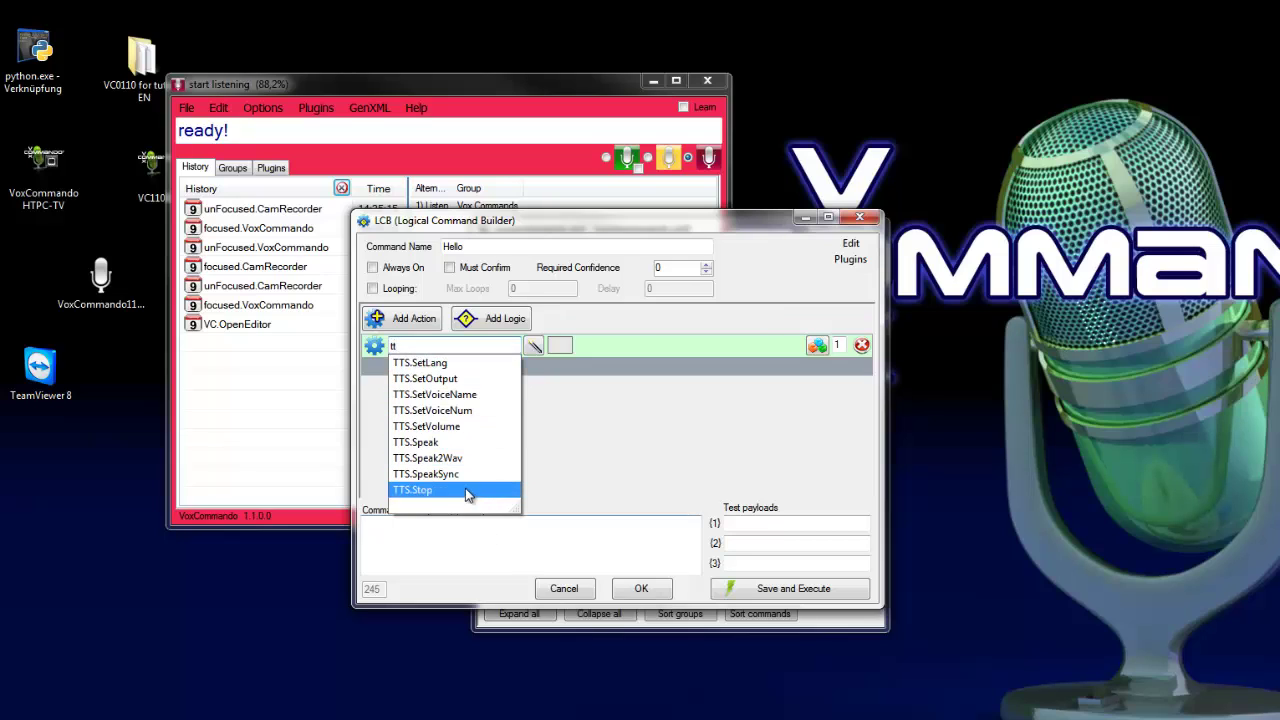
pyautogui.click(425, 445)
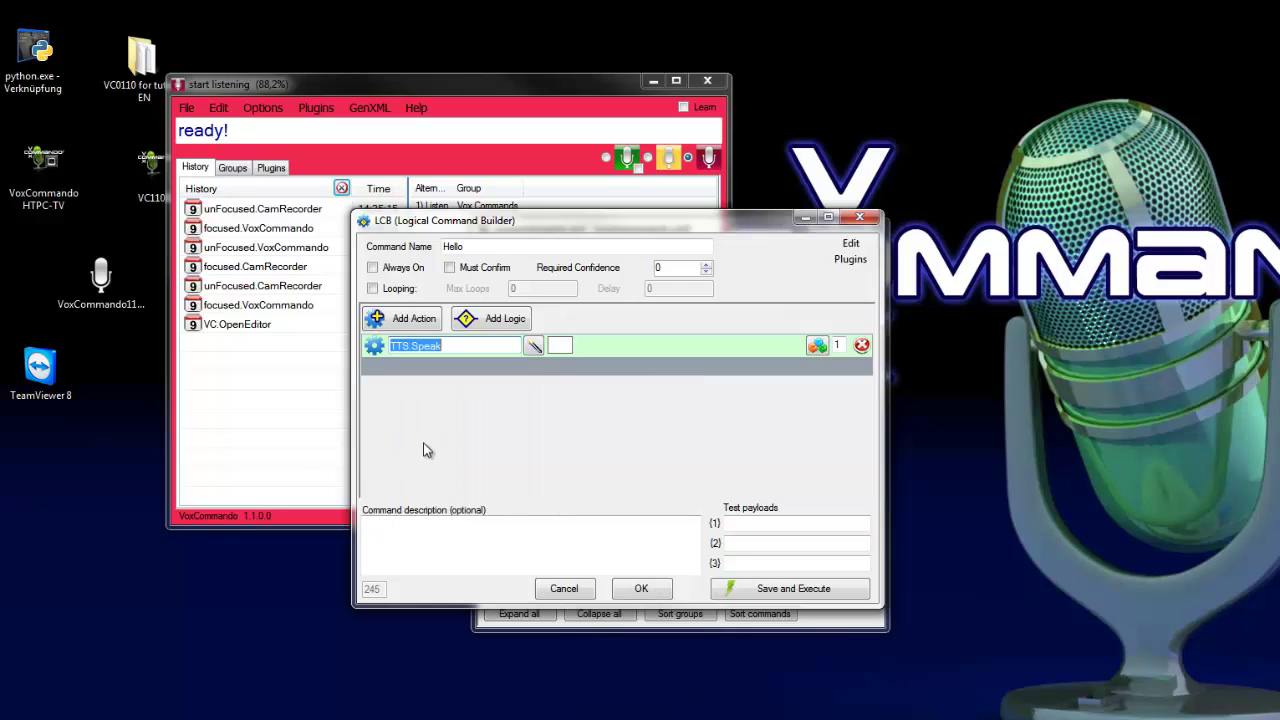
pyautogui.click(564, 346)
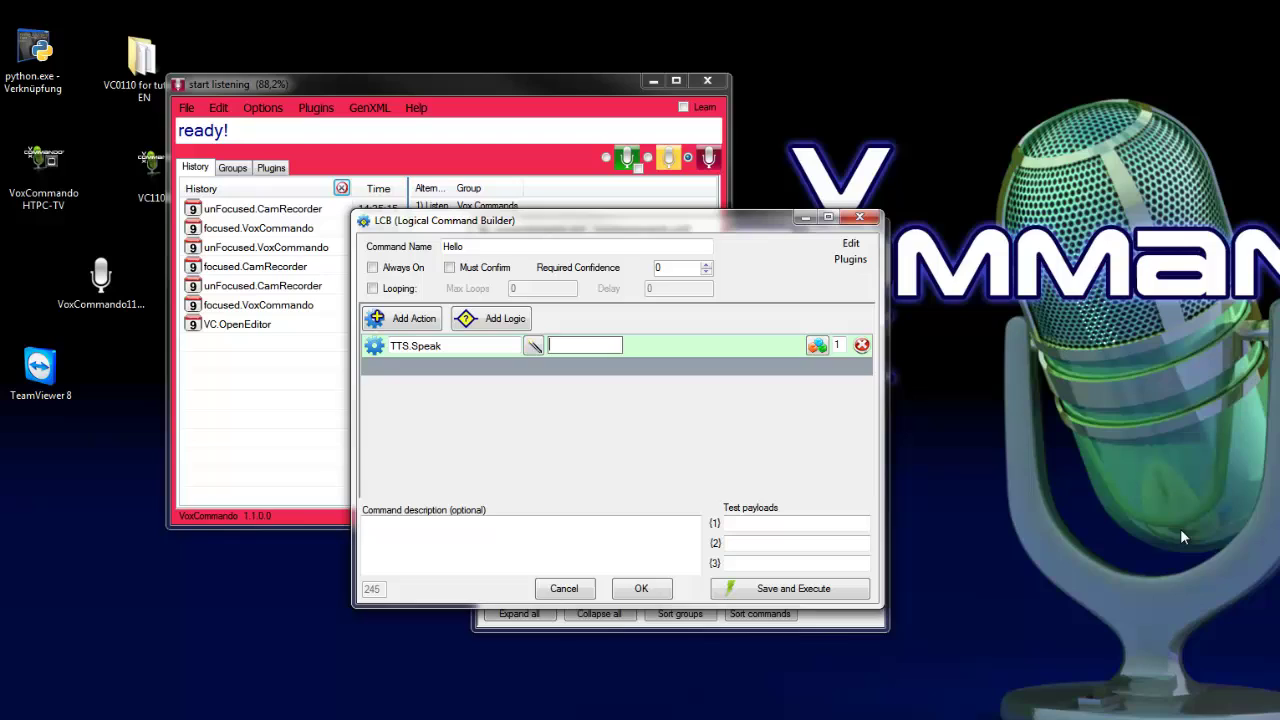
pyautogui.write('Hello, I')
pyautogui.write("'m in on mo")
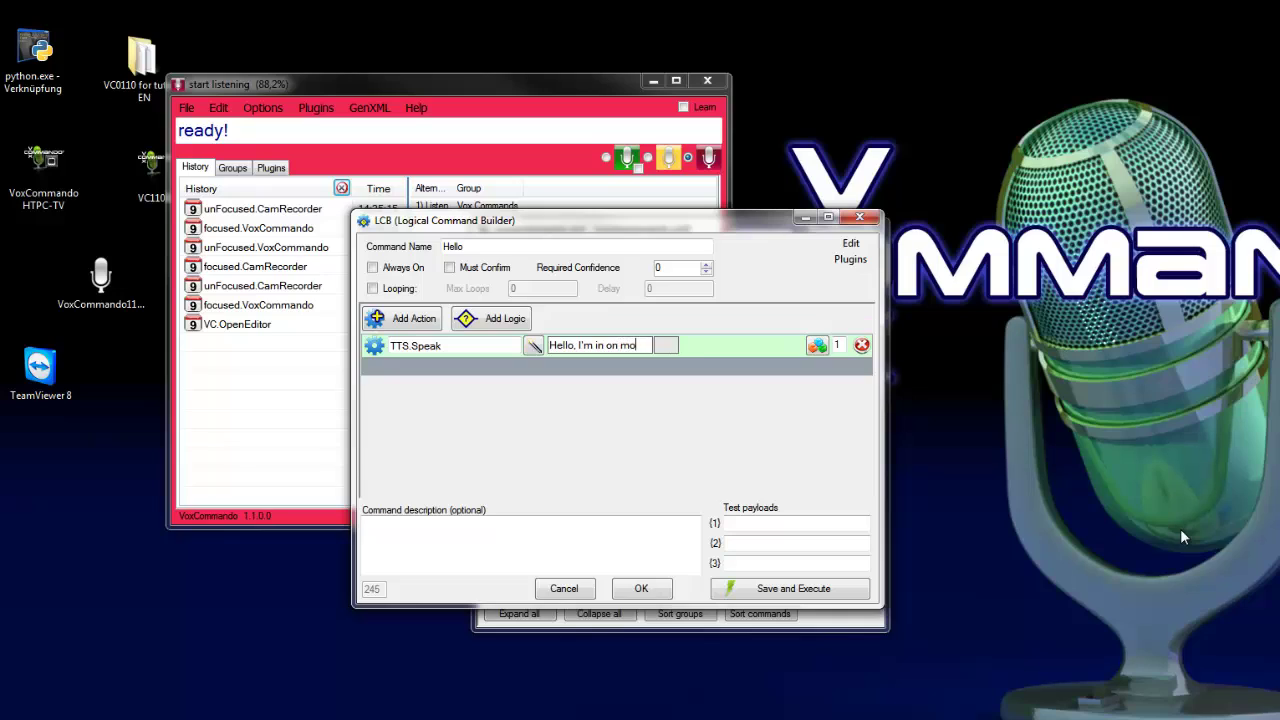
pyautogui.write('de.')
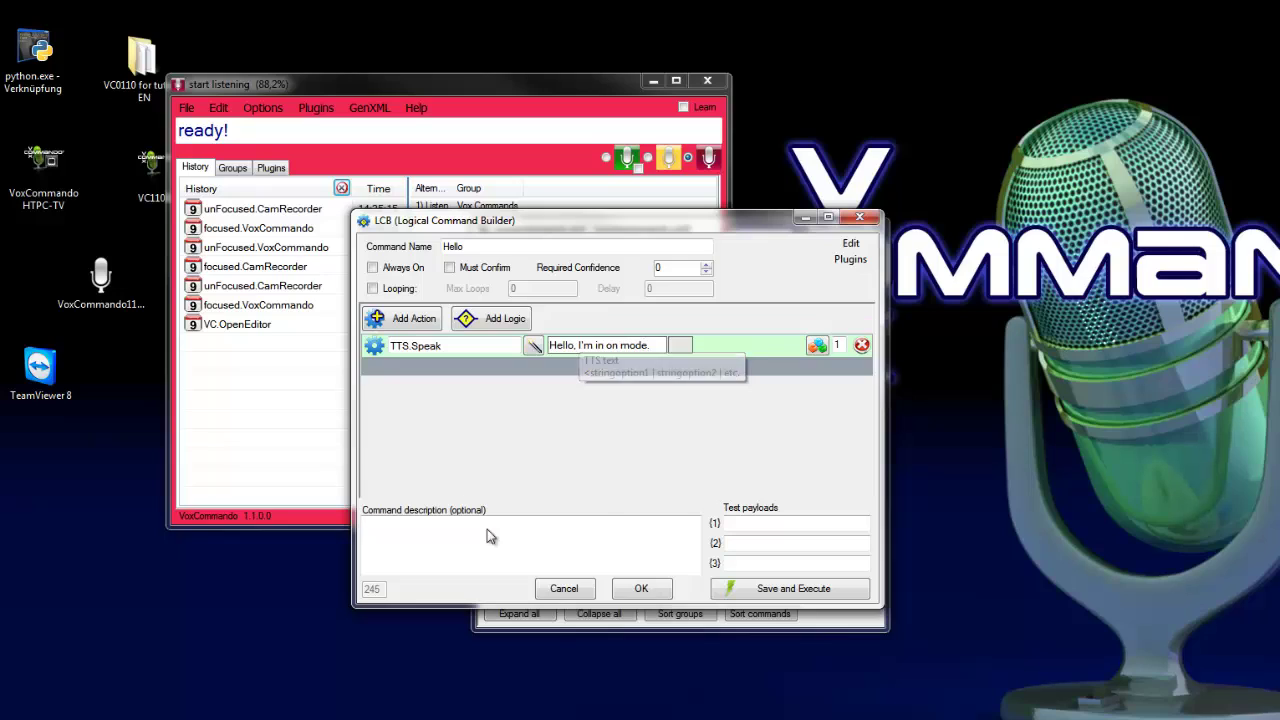
# Step: Save and test-run the Hello command twice, then accept it and return to the command tree
pyautogui.click(761, 591)
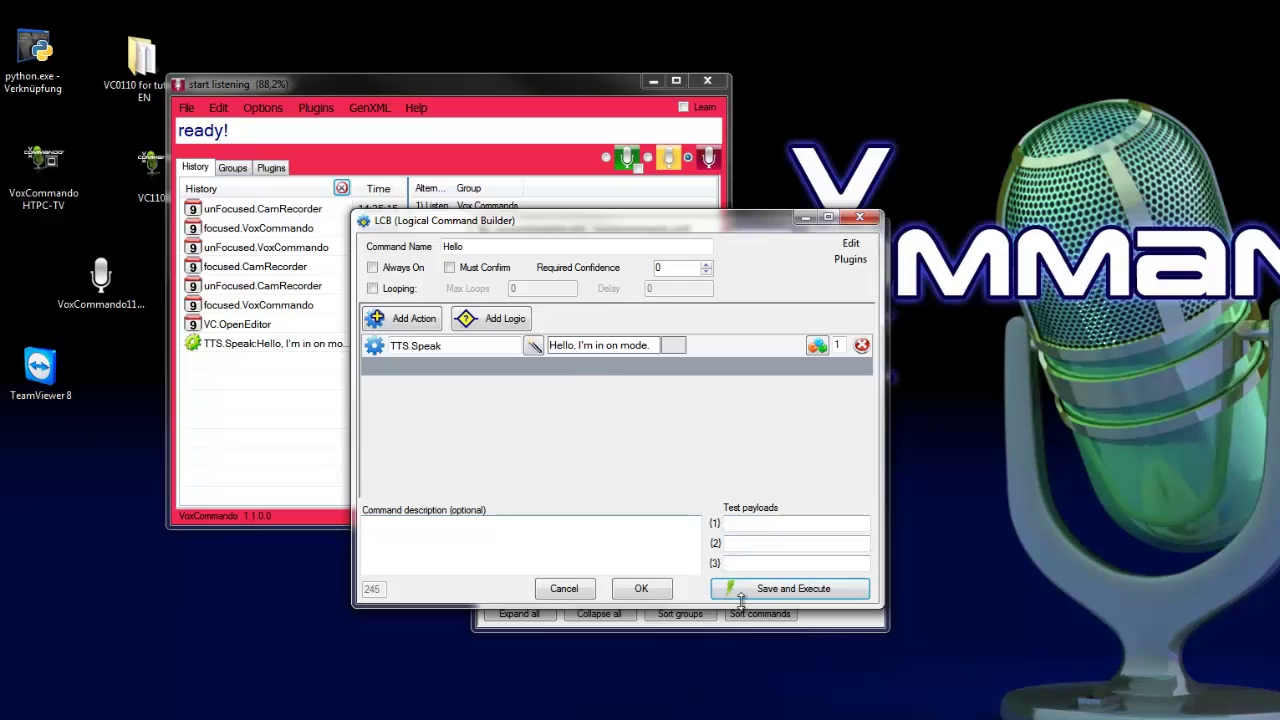
pyautogui.click(781, 589)
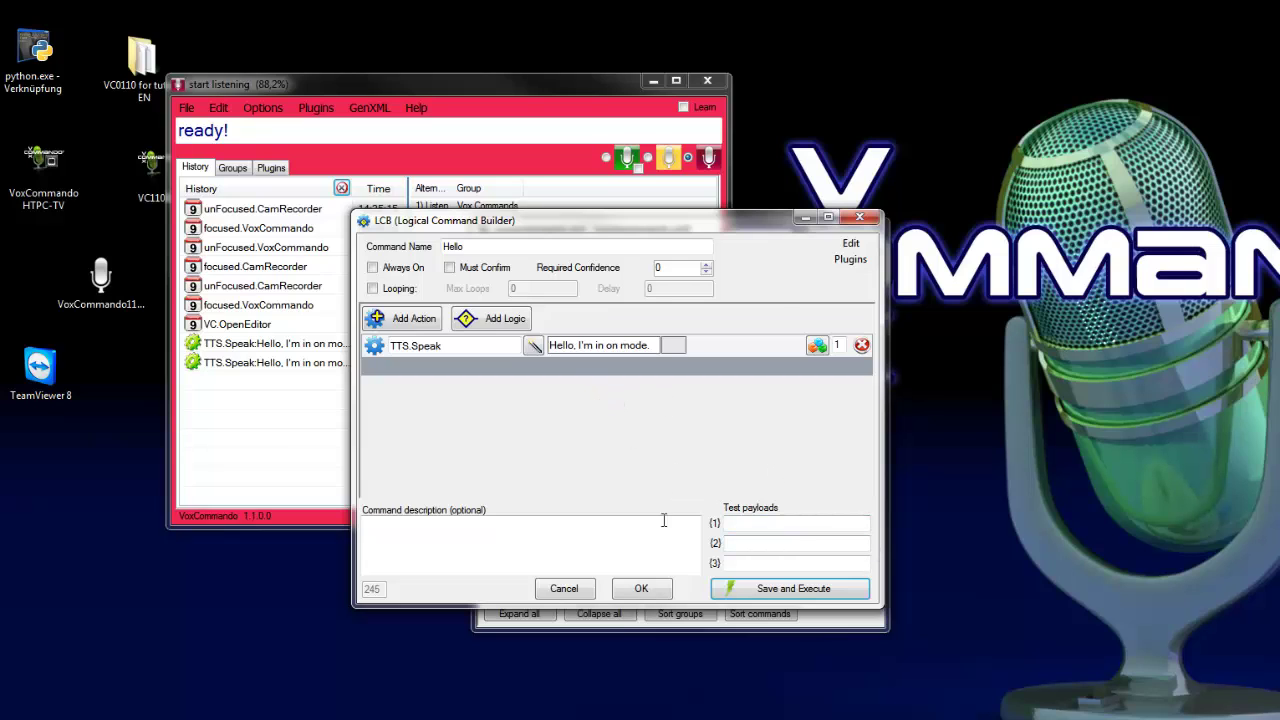
pyautogui.click(641, 589)
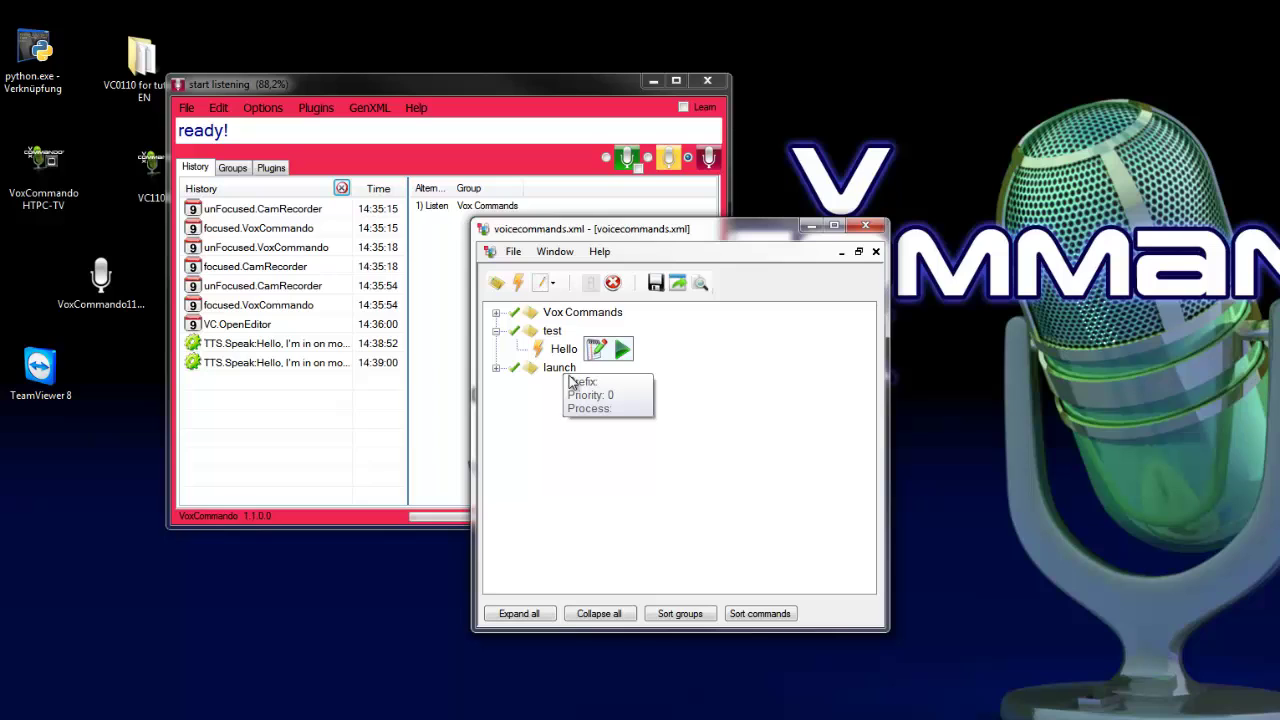
# Step: Arrange the main window and the command tree editor side by side
pyautogui.moveTo(745, 232); pyautogui.dragTo(942, 87)
pyautogui.click(438, 84)
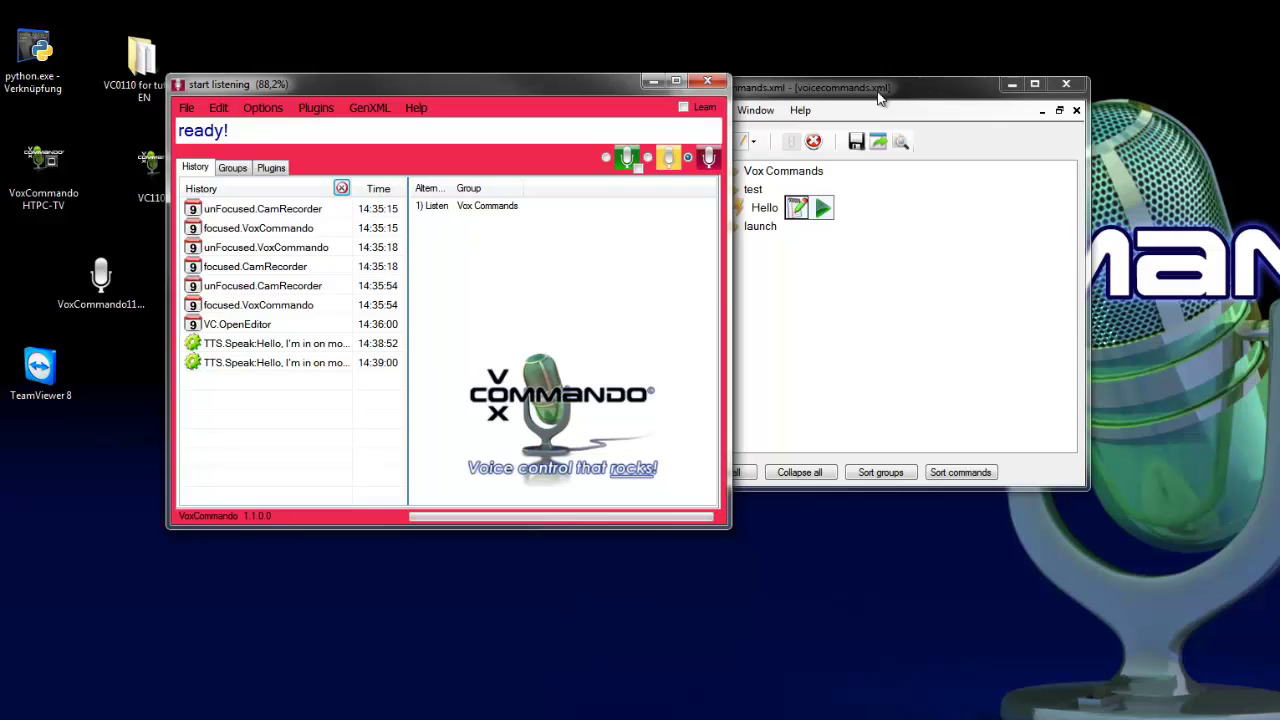
pyautogui.moveTo(485, 90)
pyautogui.mouseDown()
pyautogui.moveTo(434, 98)
pyautogui.moveTo(499, 86)
pyautogui.moveTo(487, 94)
pyautogui.mouseUp()
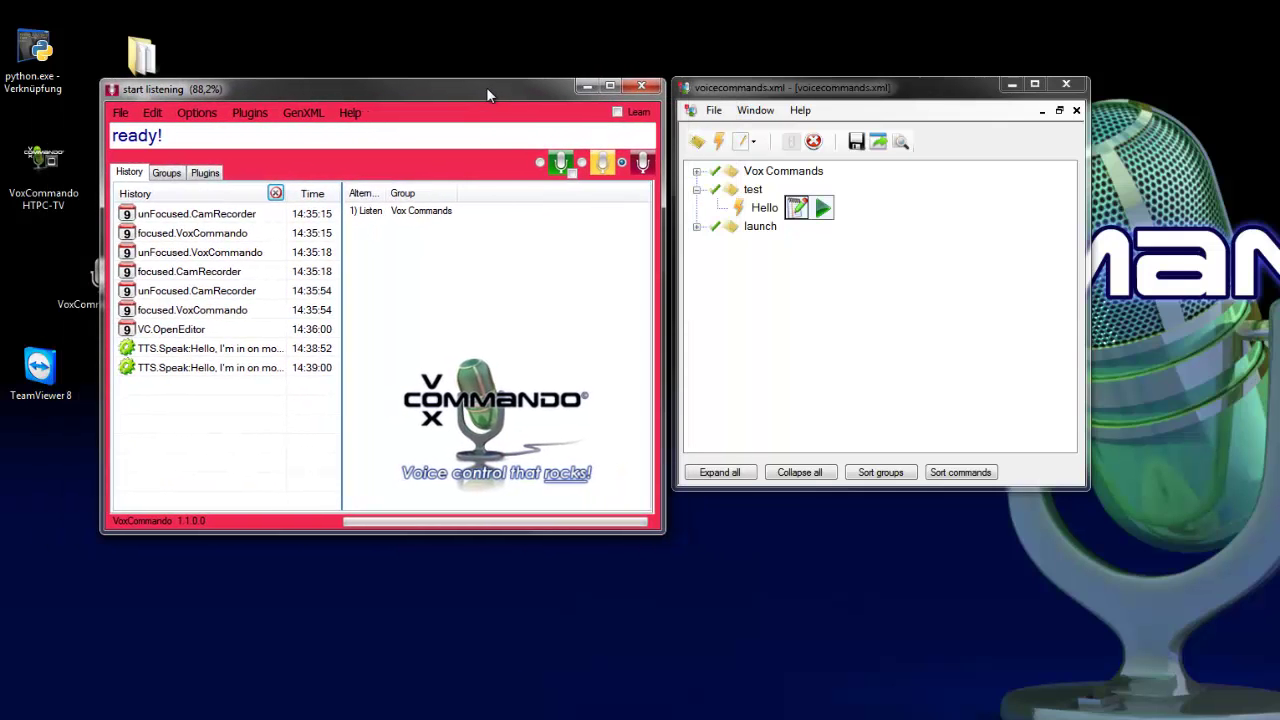
# Step: Switch listening on and off to log its events, and attach the VC.On event from the history to the Hello command
pyautogui.click(559, 167)
pyautogui.click(642, 163)
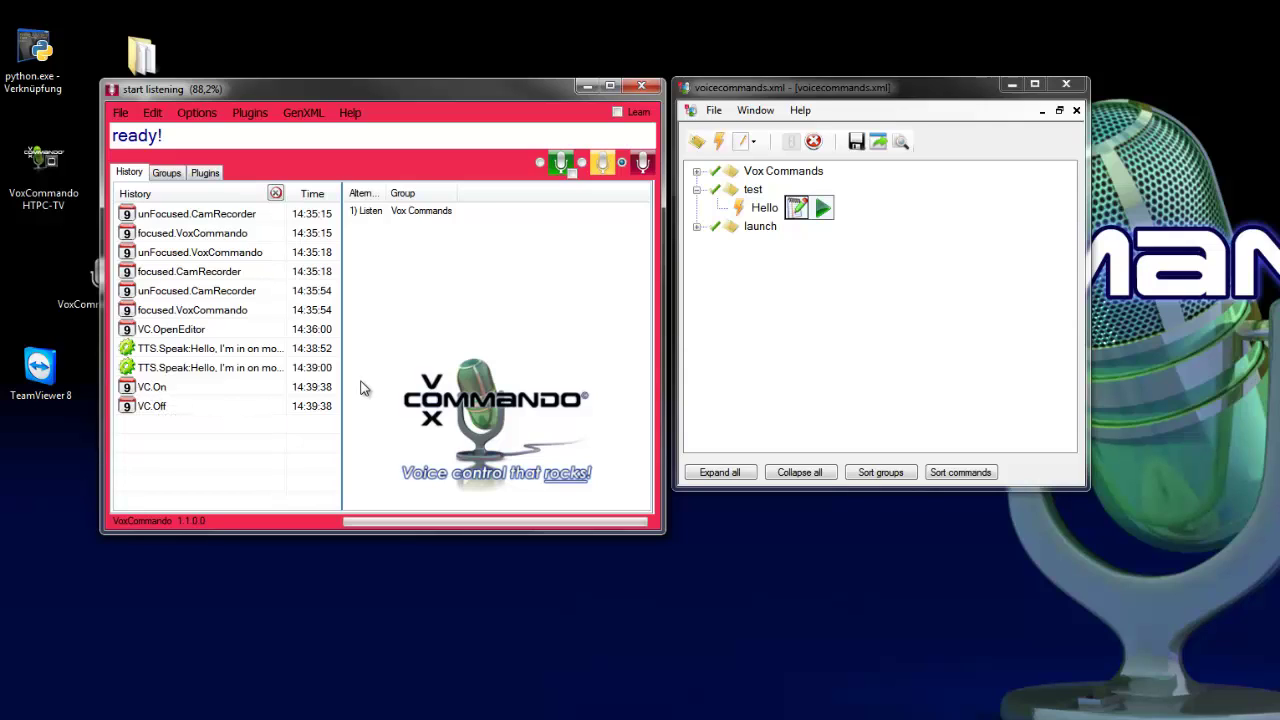
pyautogui.click(153, 388)
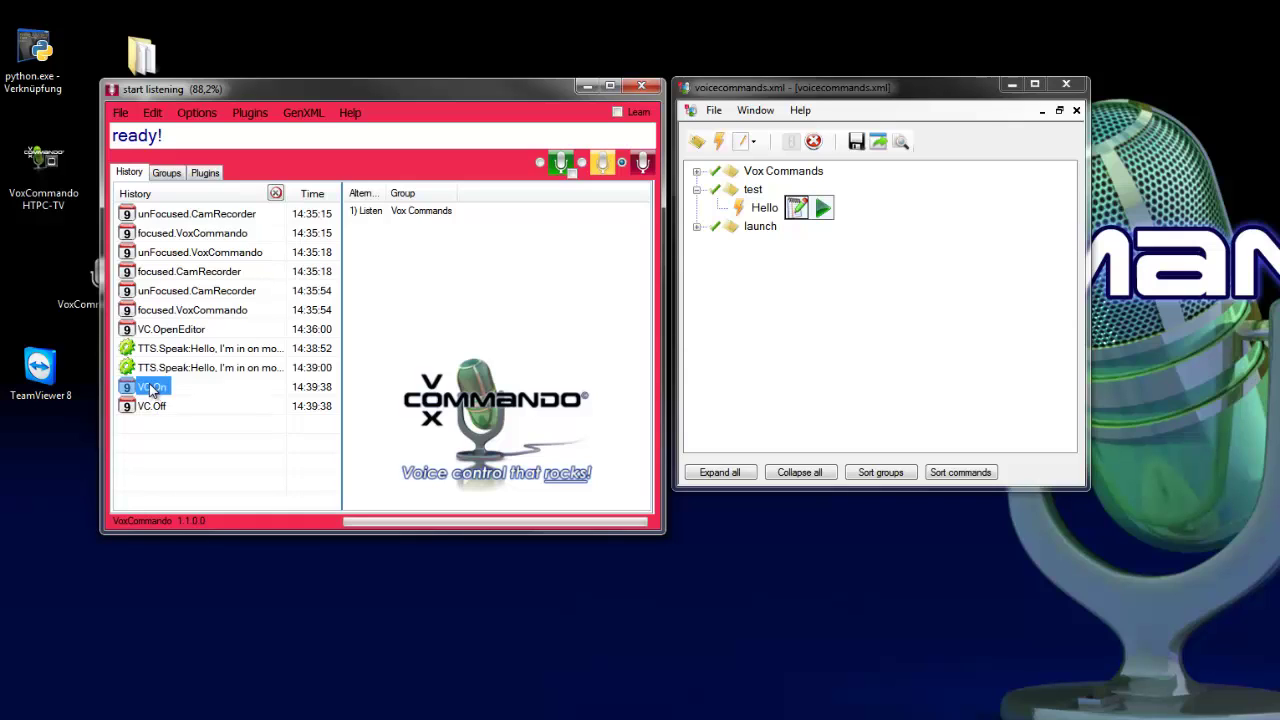
pyautogui.click(710, 268)
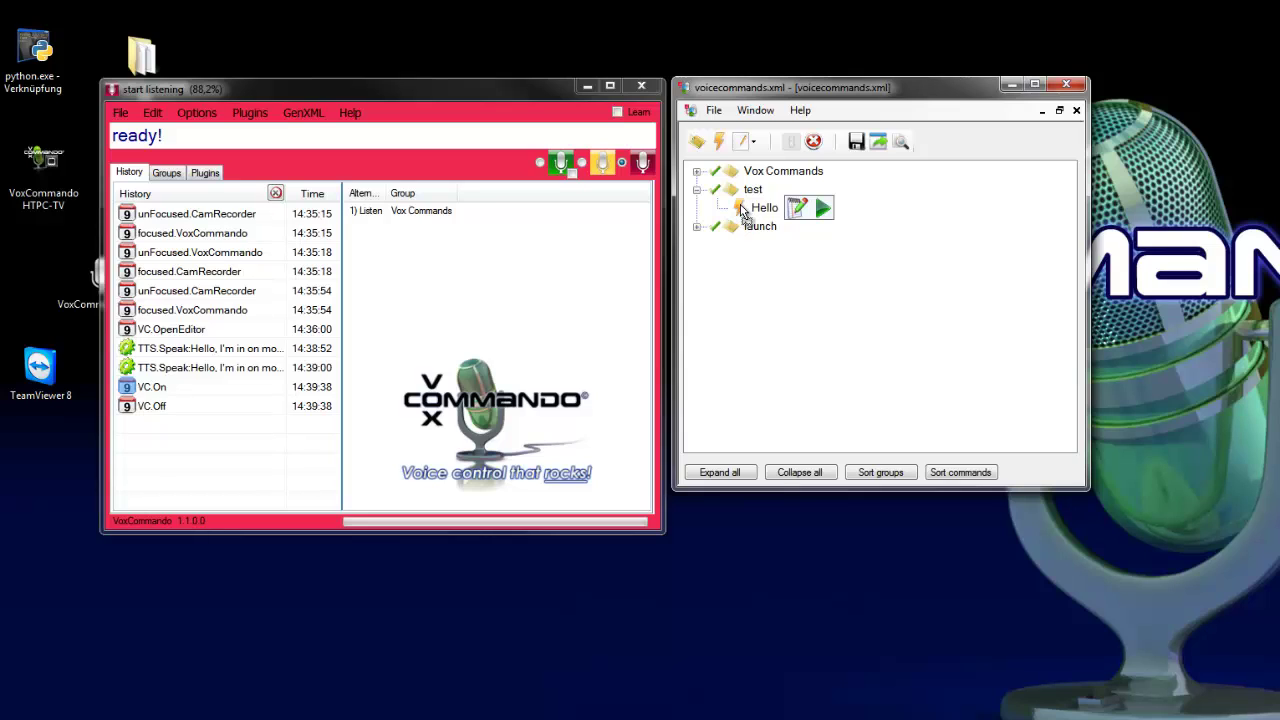
pyautogui.click(742, 213)
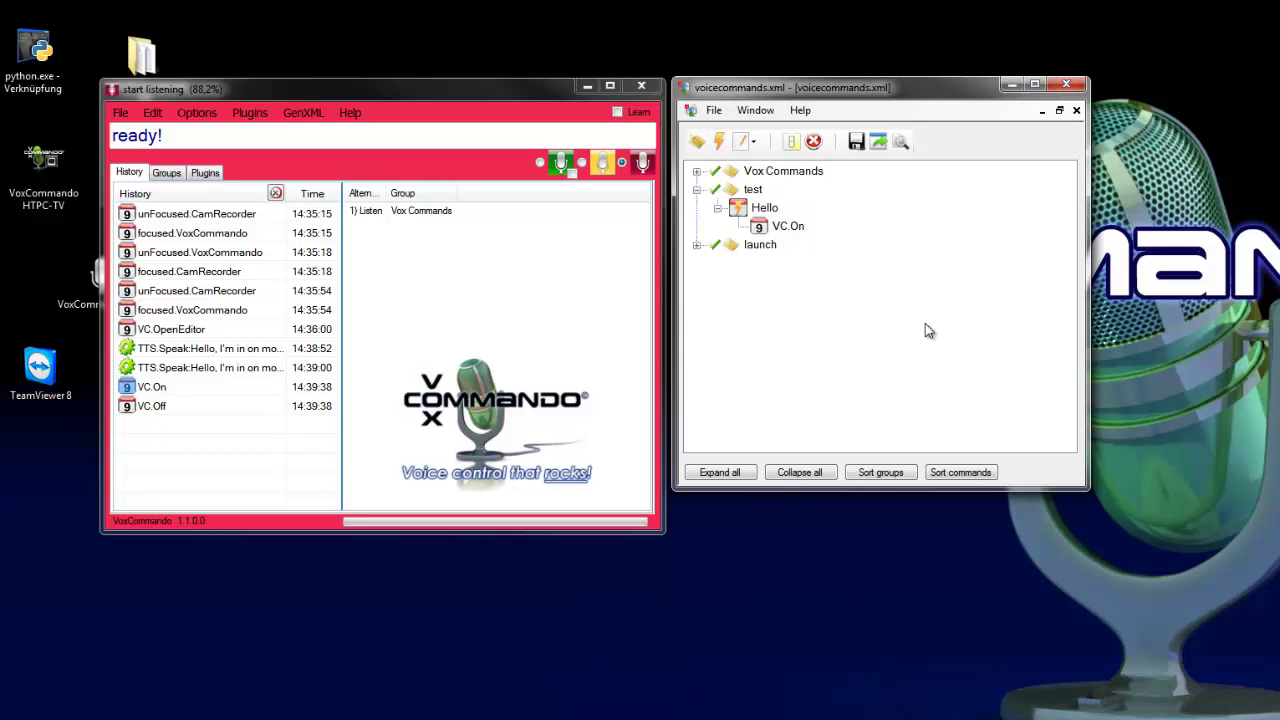
# Step: Close the command tree editor so the test group is rebuilt, and clear the history list
pyautogui.moveTo(772, 204)
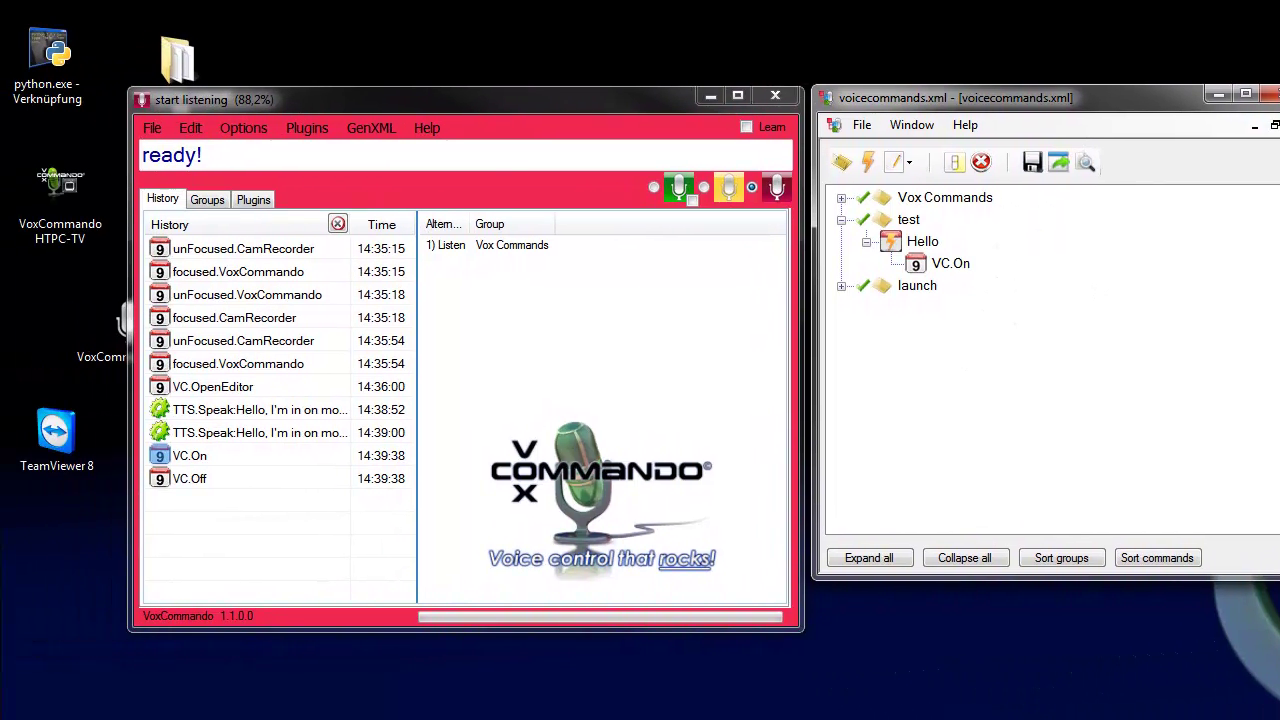
pyautogui.click(1268, 92)
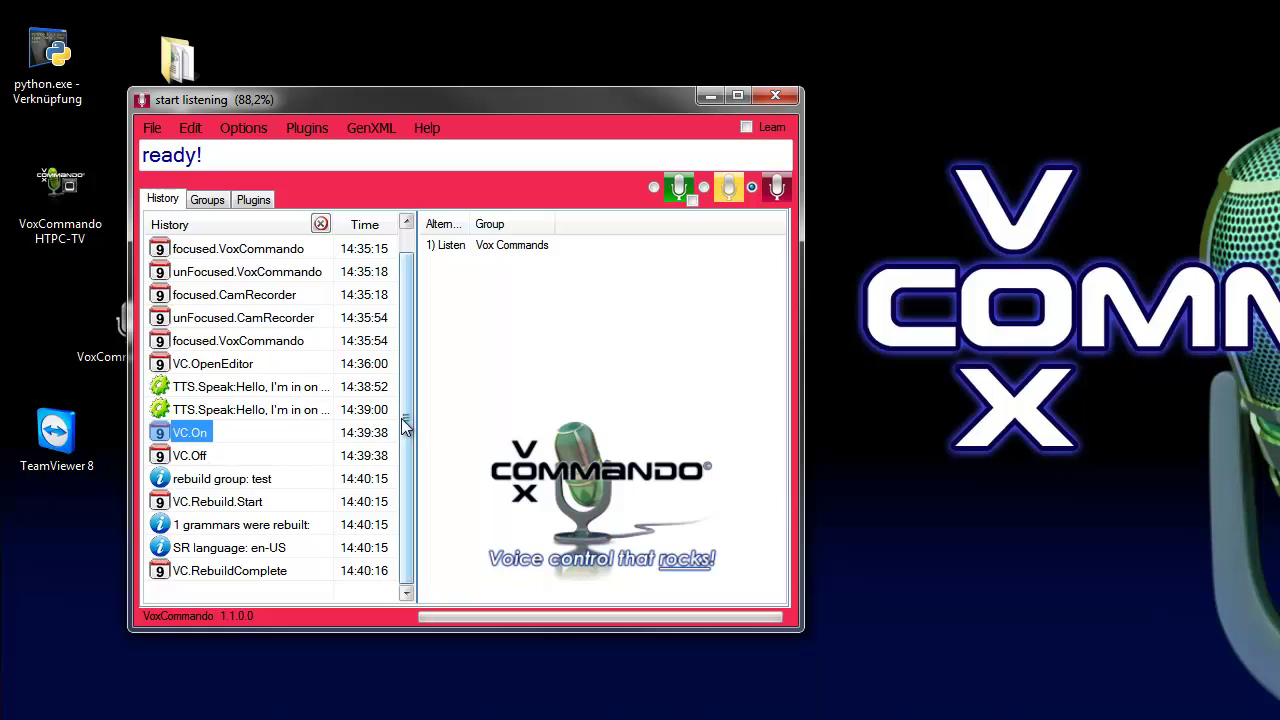
pyautogui.click(321, 224)
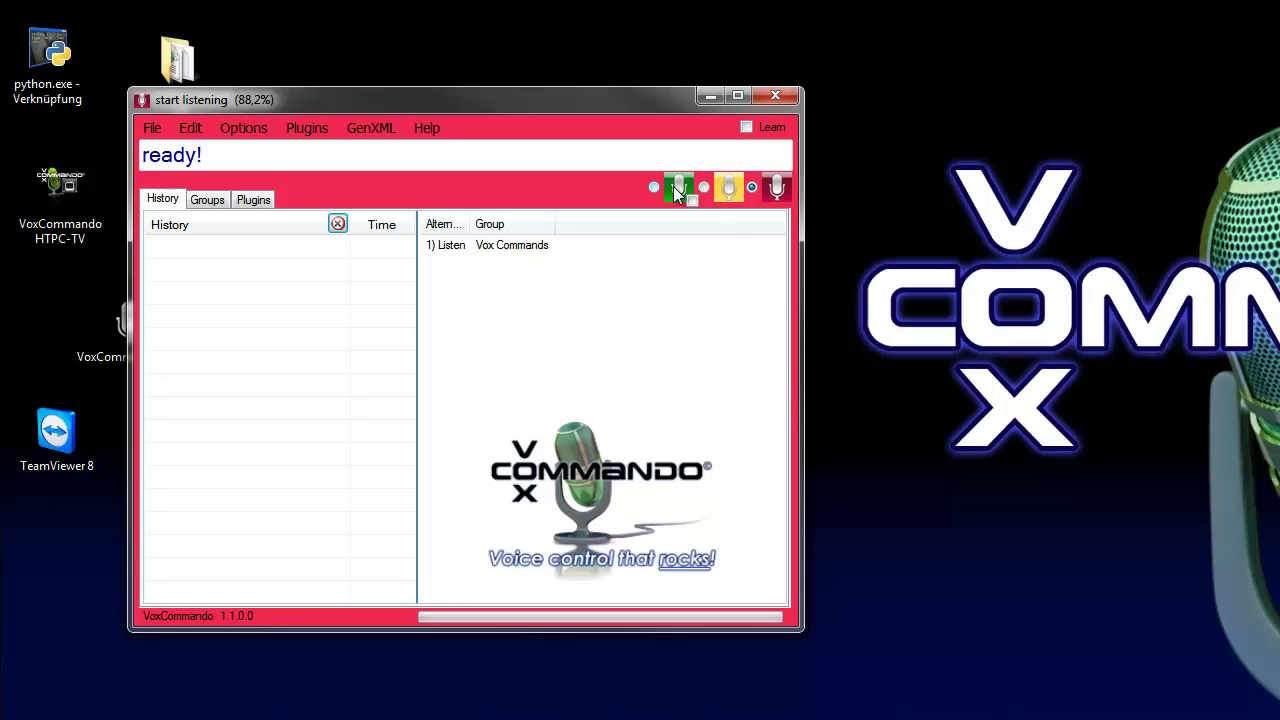
# Step: Test the VC.On trigger by switching listening on and off, and widen the history list to show the full spoken text
pyautogui.click(674, 188)
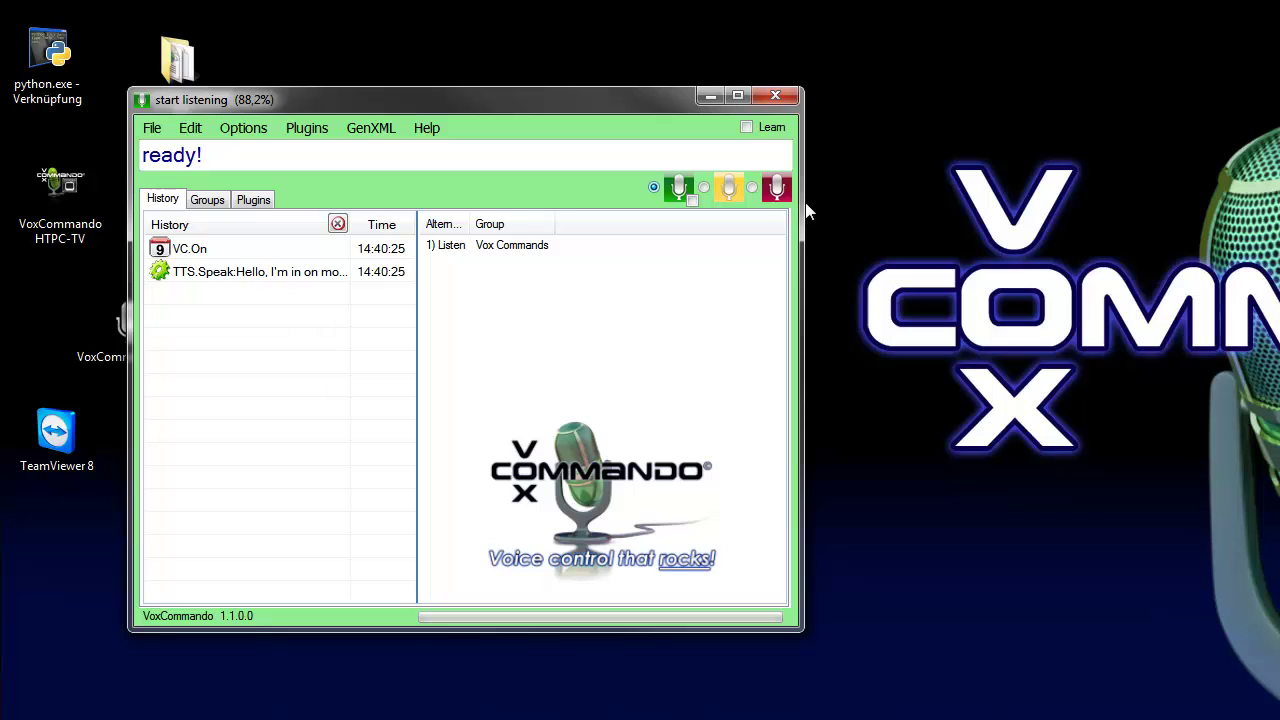
pyautogui.click(776, 188)
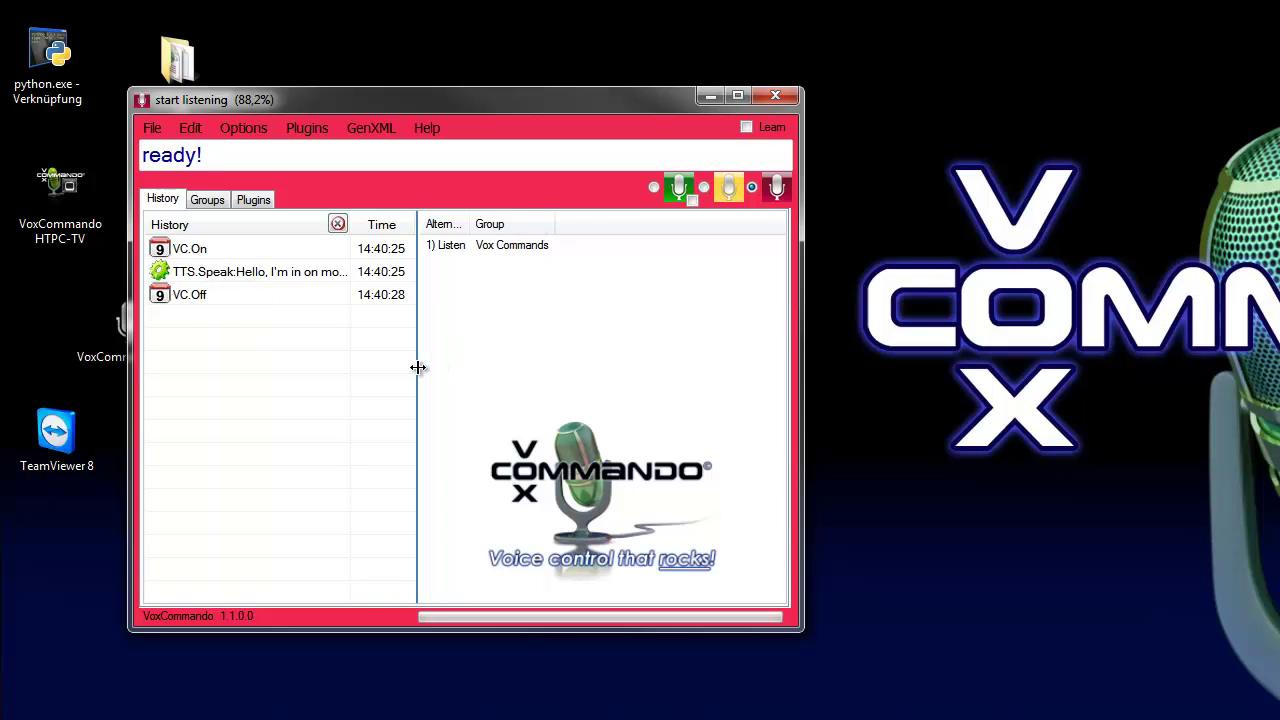
pyautogui.moveTo(418, 367); pyautogui.dragTo(488, 402)
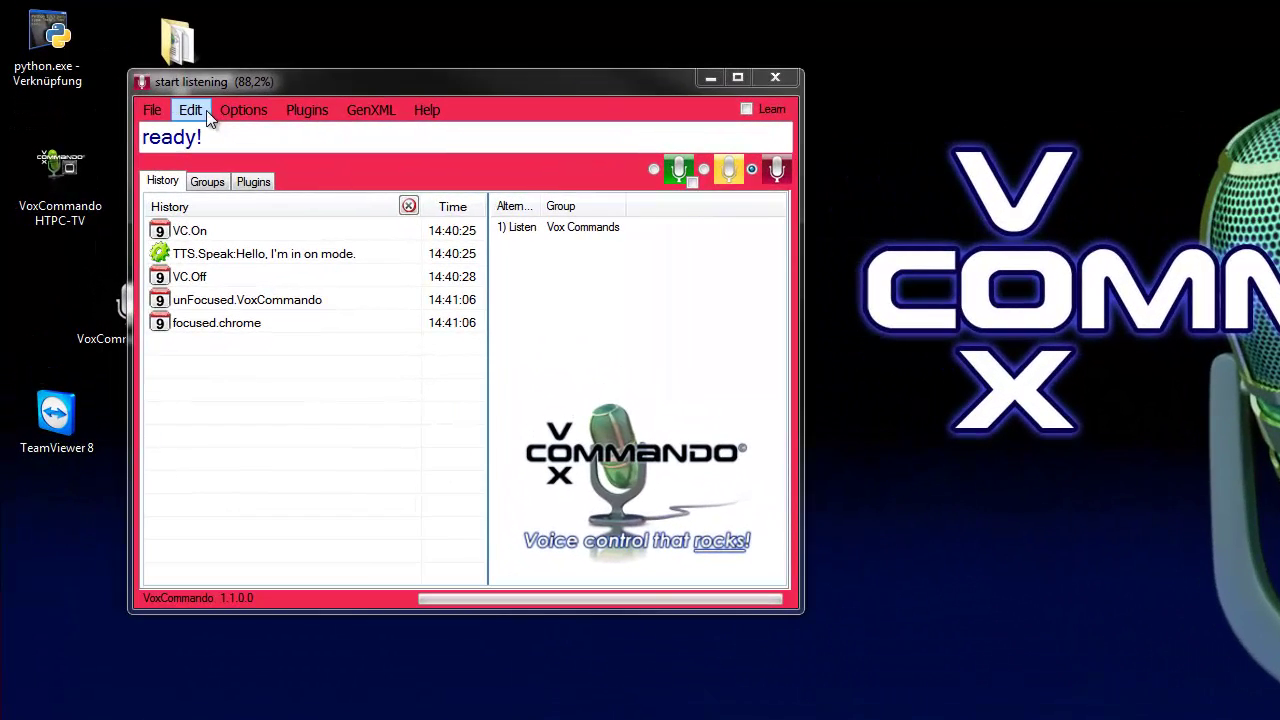
# Step: Reopen the command tree editor and attach the focused.chrome event from the history to the Hello command as a second trigger
pyautogui.click(186, 118)
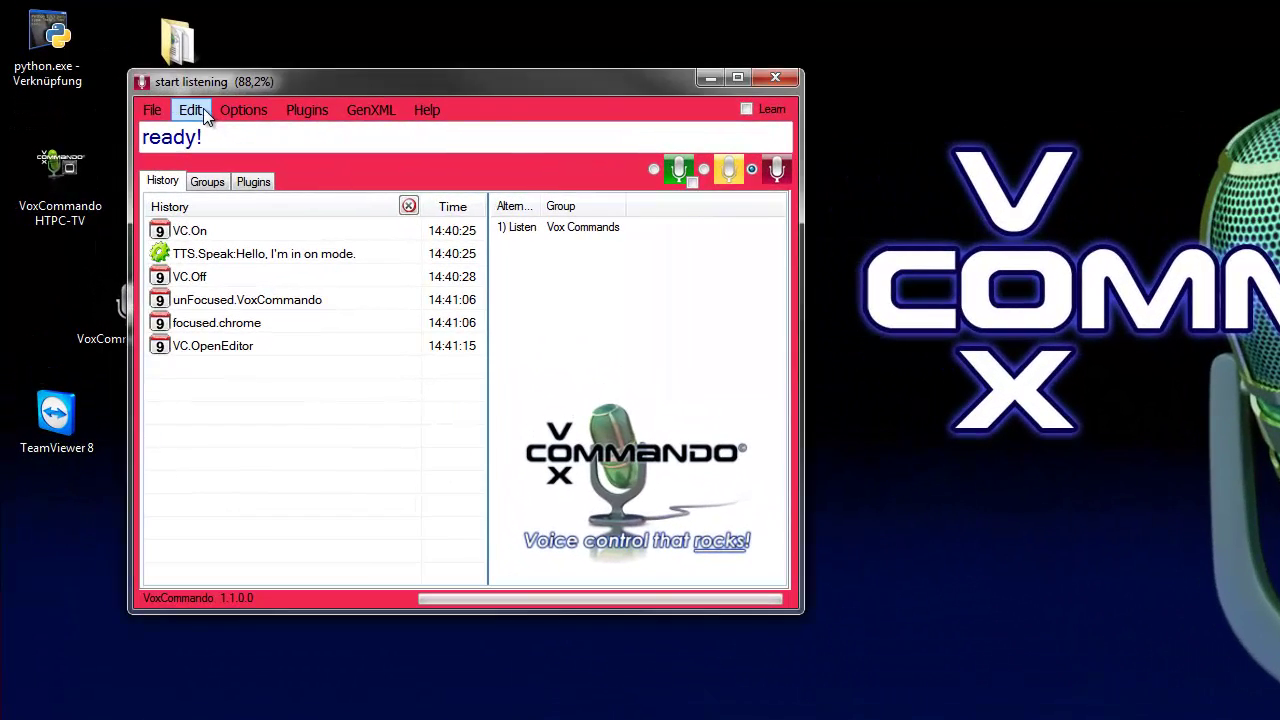
pyautogui.moveTo(895, 80); pyautogui.dragTo(598, 168)
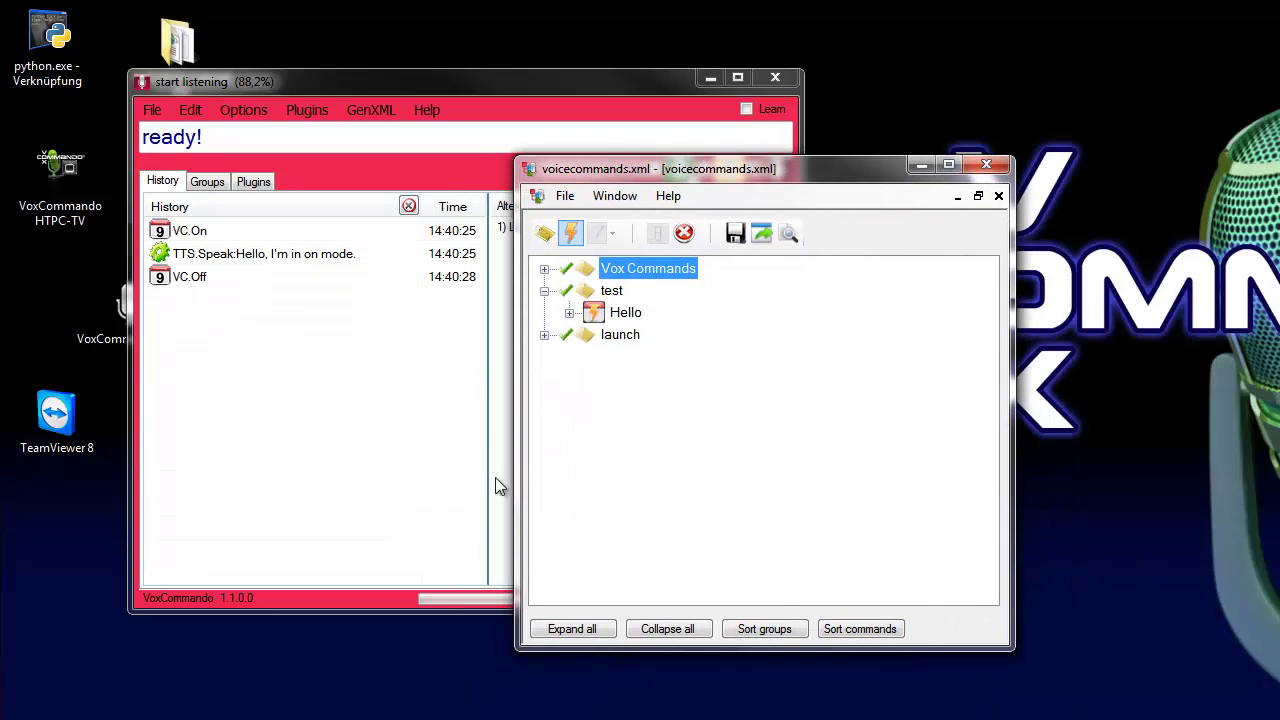
pyautogui.click(569, 313)
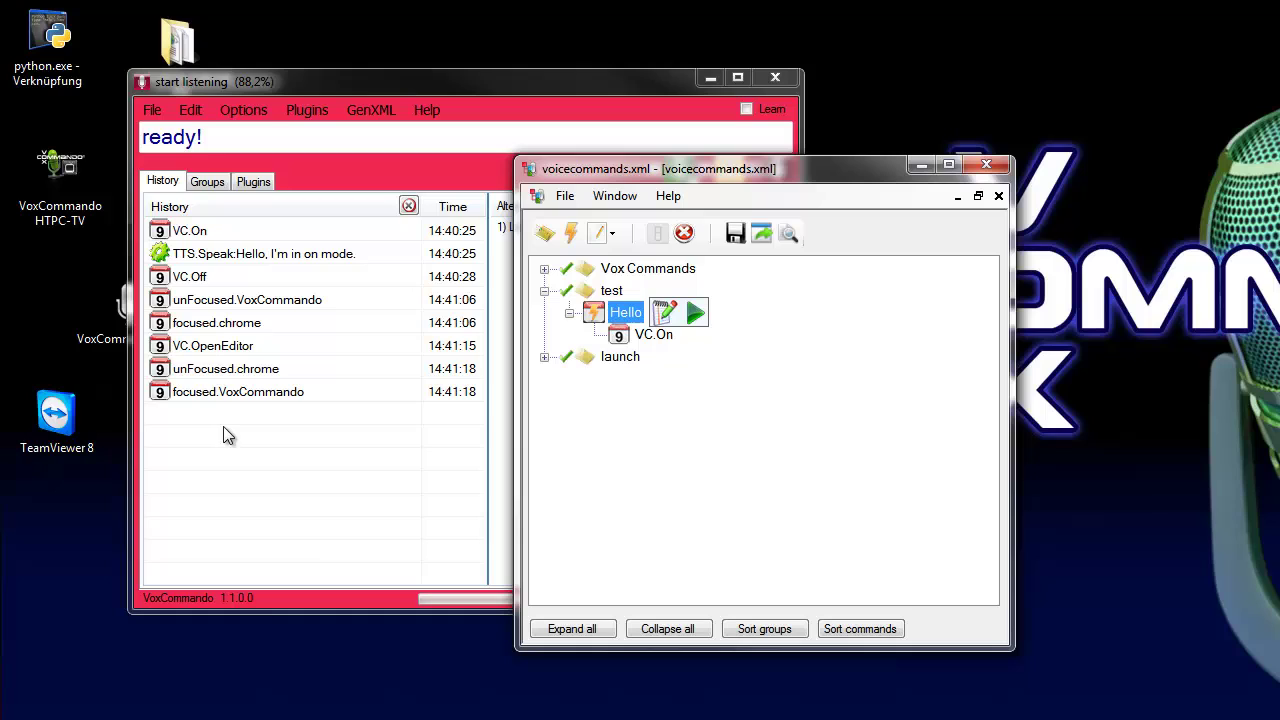
pyautogui.click(200, 346)
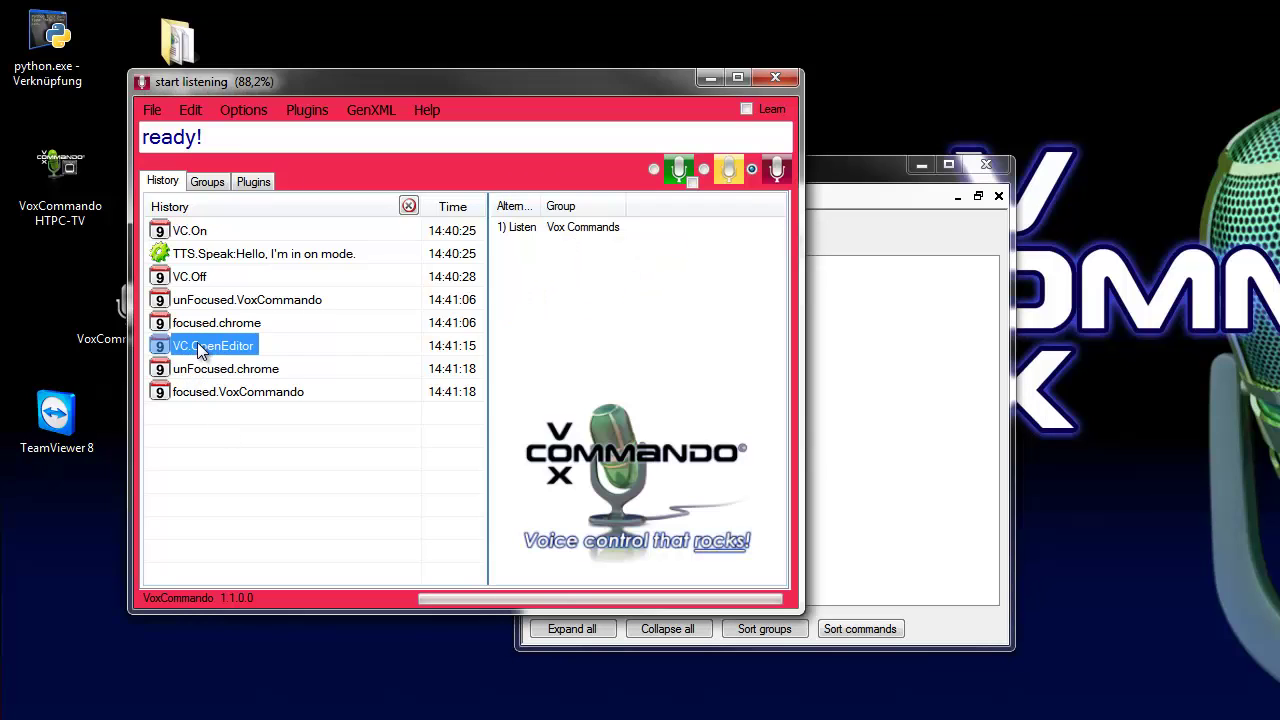
pyautogui.click(192, 325)
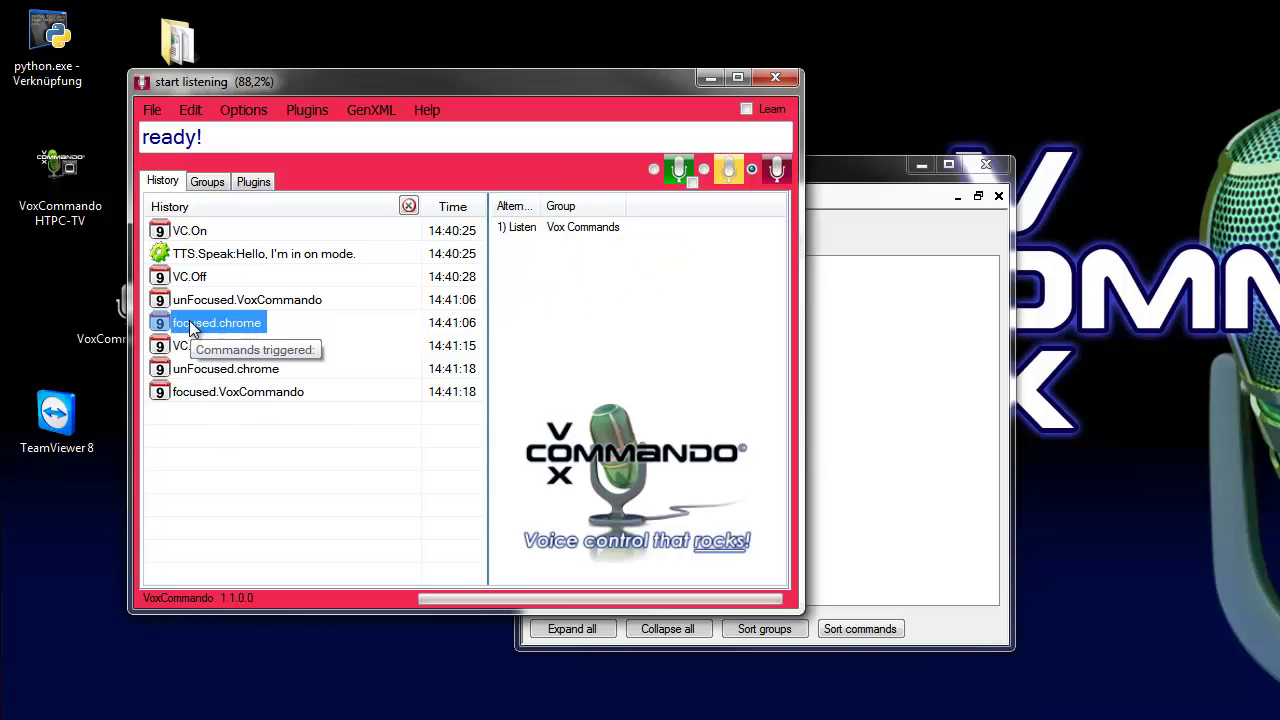
pyautogui.click(923, 343)
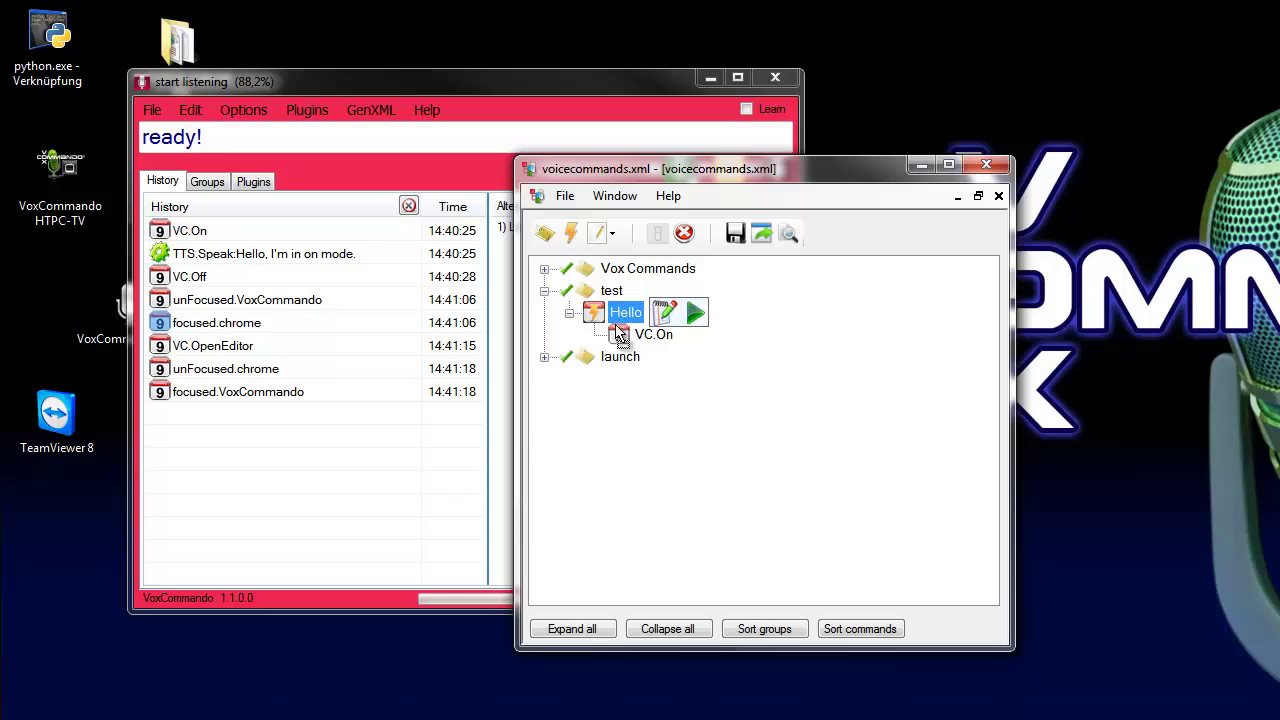
pyautogui.moveTo(617, 330)
pyautogui.mouseDown()
pyautogui.moveTo(597, 316)
pyautogui.moveTo(612, 314)
pyautogui.mouseUp()
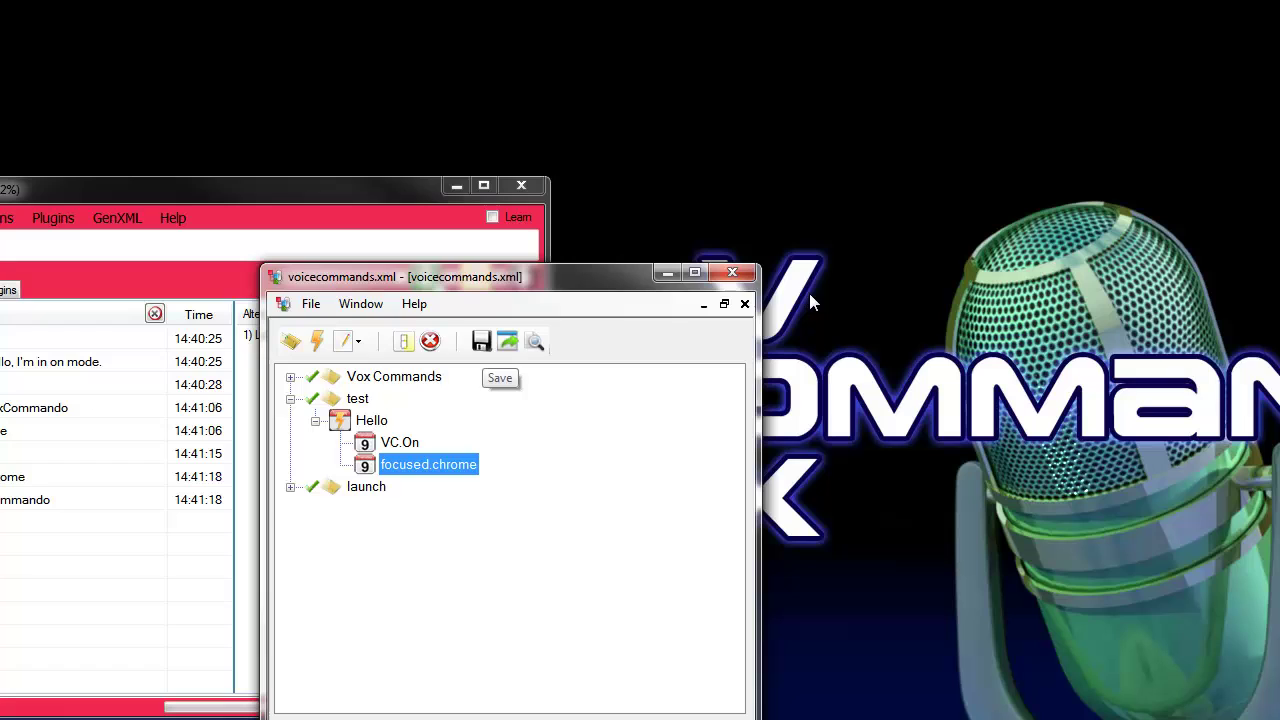
# Step: Save and rebuild the command tree, and review the history of focus events and triggered actions
pyautogui.click(508, 342)
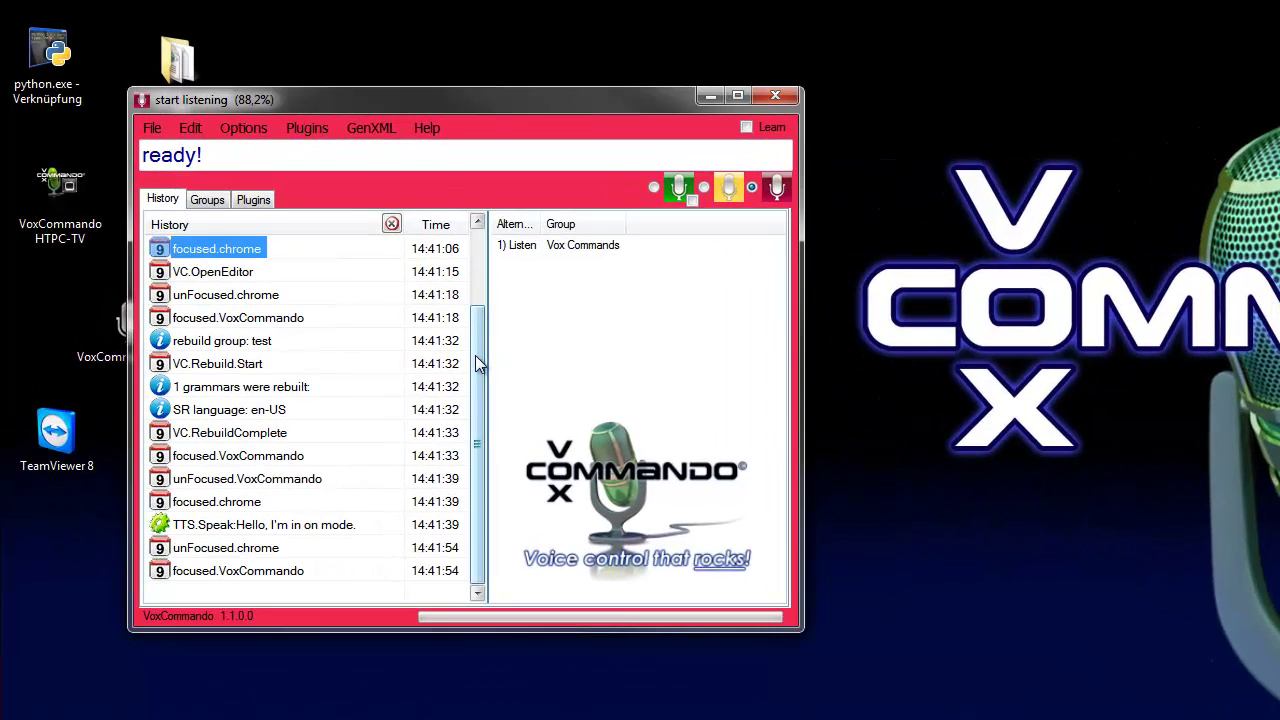
pyautogui.scroll(2, 490, 288)
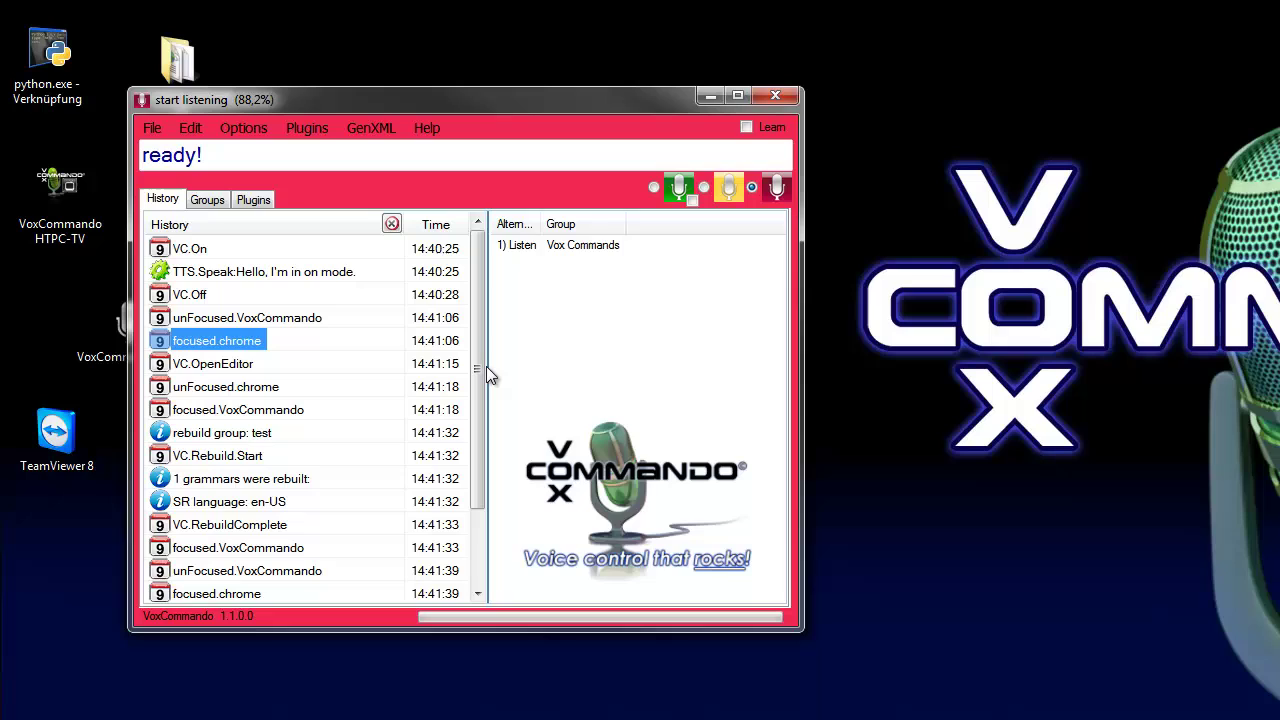